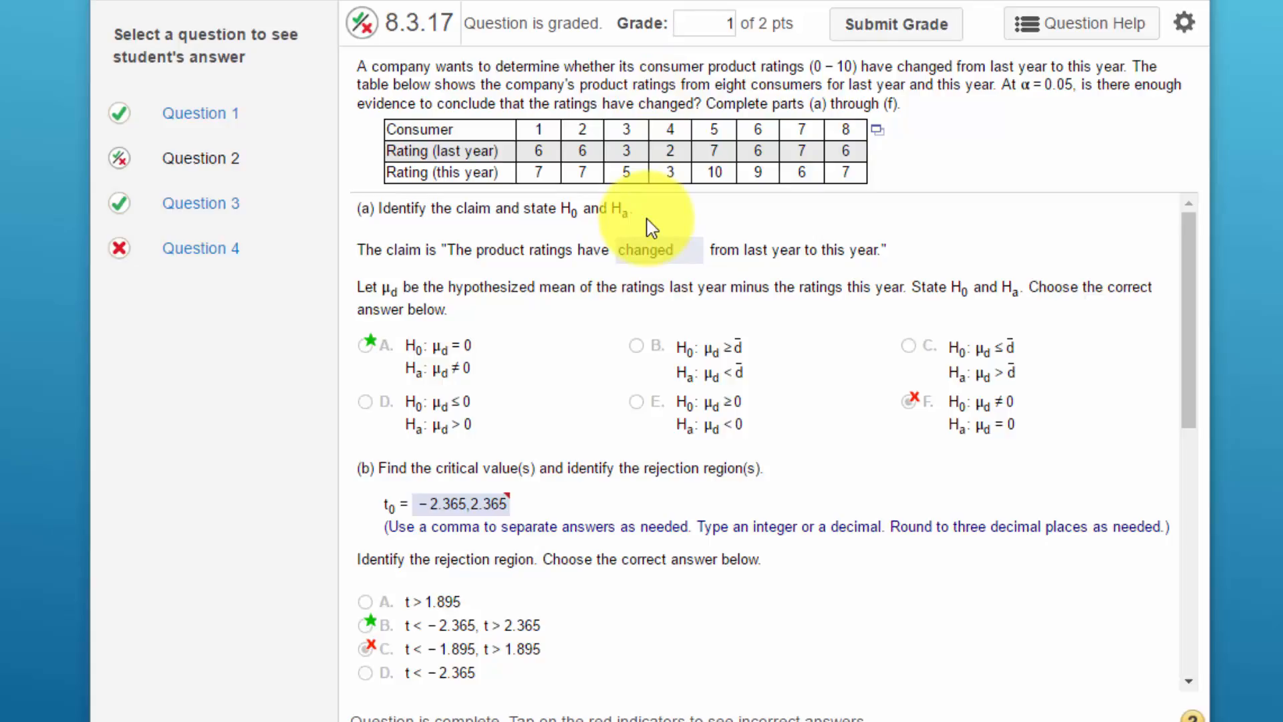
Export the question's consumer ratings table to Excel, open the downloaded workbook and enable editing.
left_click(876, 131)
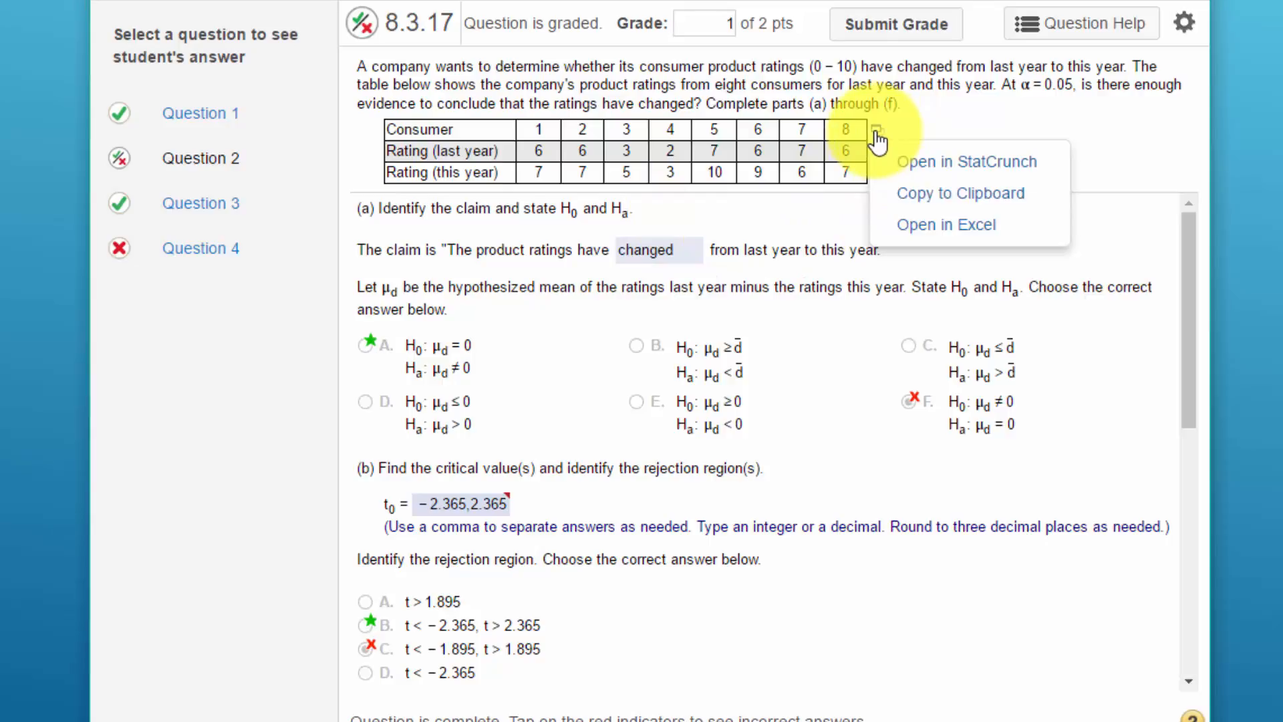
left_click(918, 226)
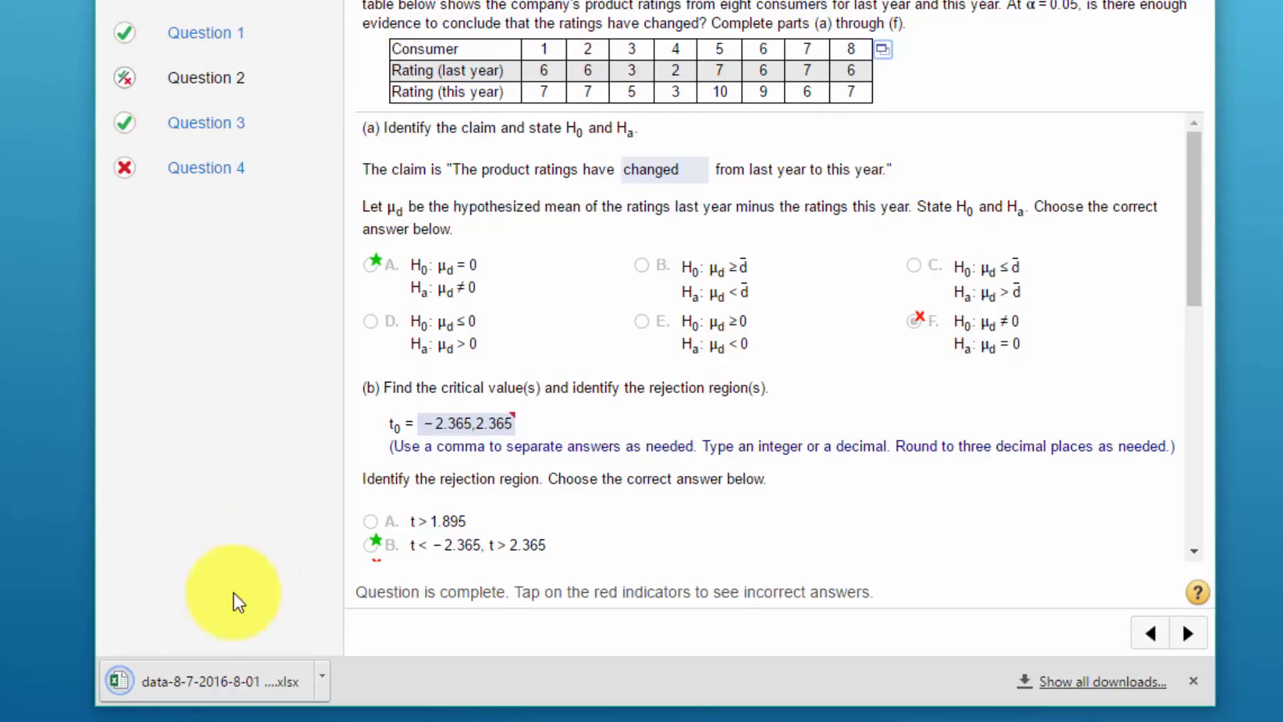
left_click(221, 688)
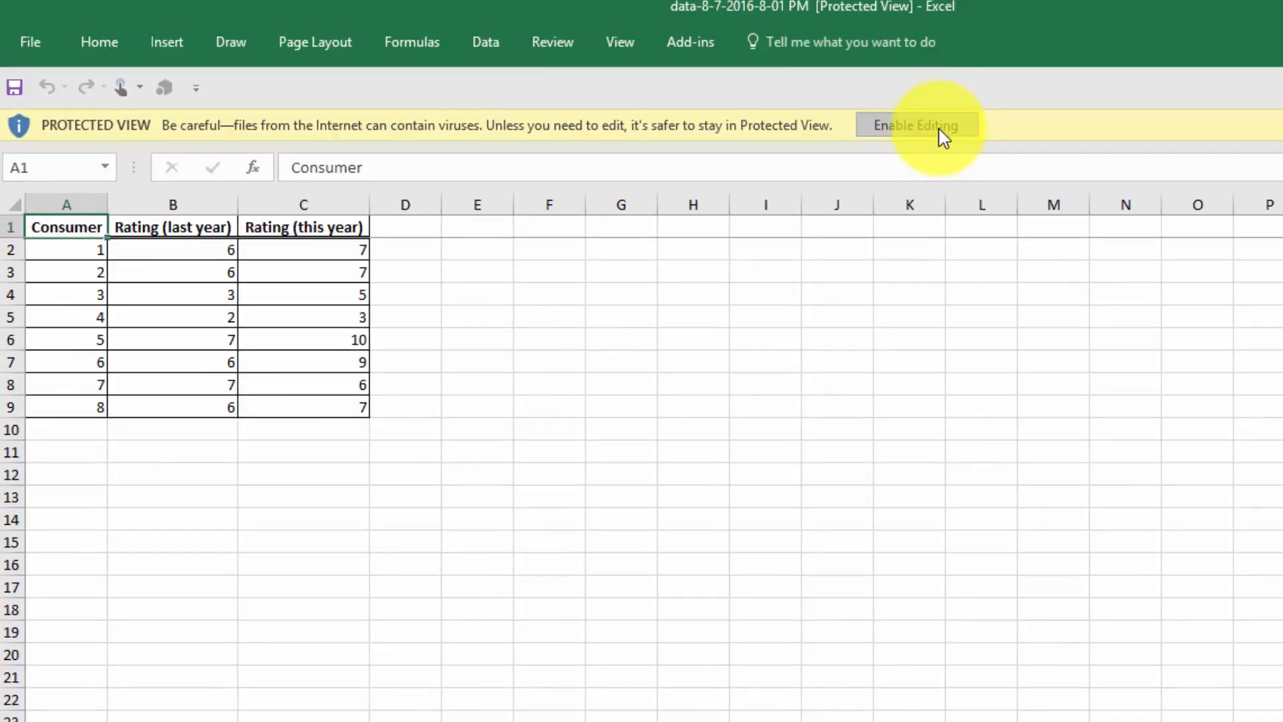
left_click(939, 127)
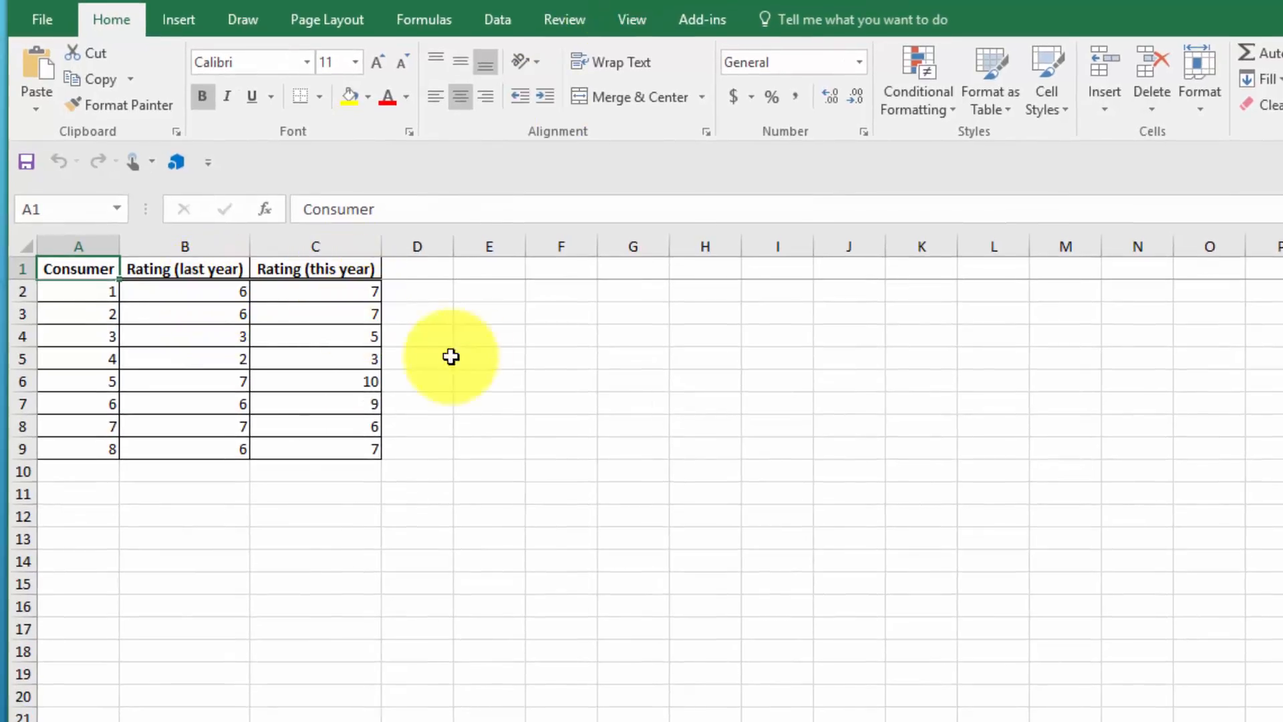
Add a difference column headed d in D1 and fill D2:D9 with the formula =B2-C2.
left_click(431, 266)
type("d")
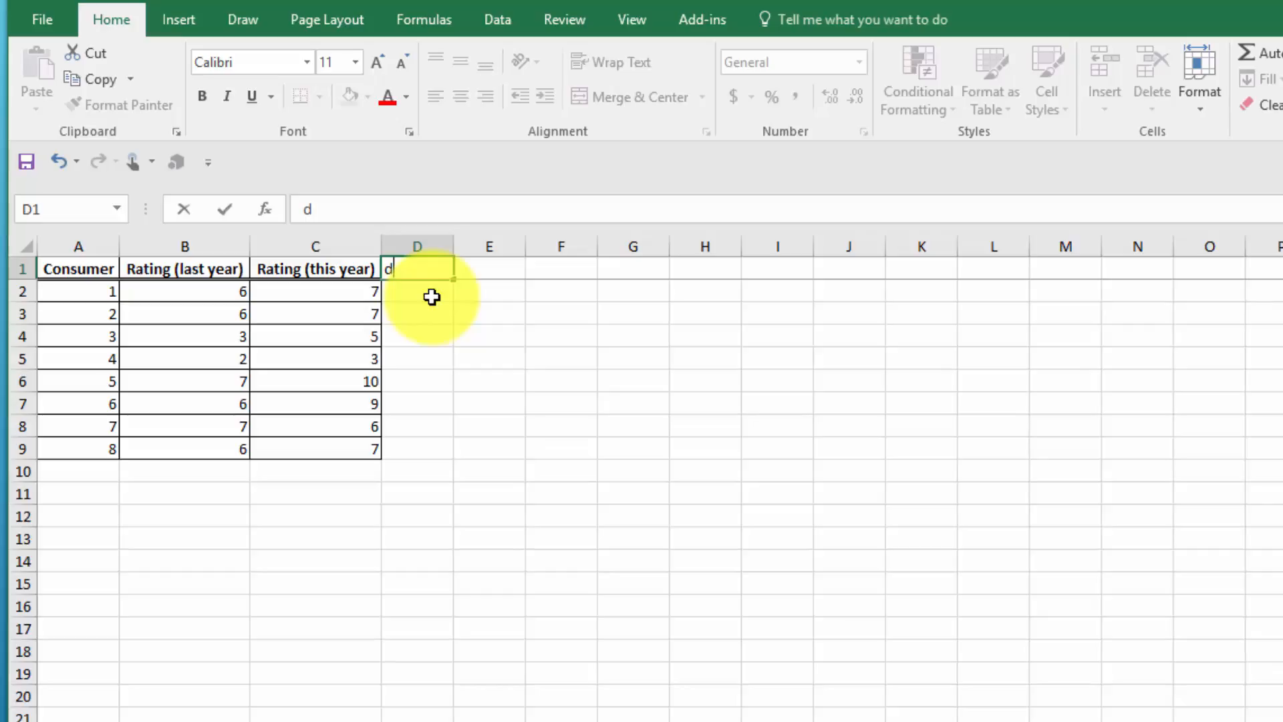
left_click(433, 294)
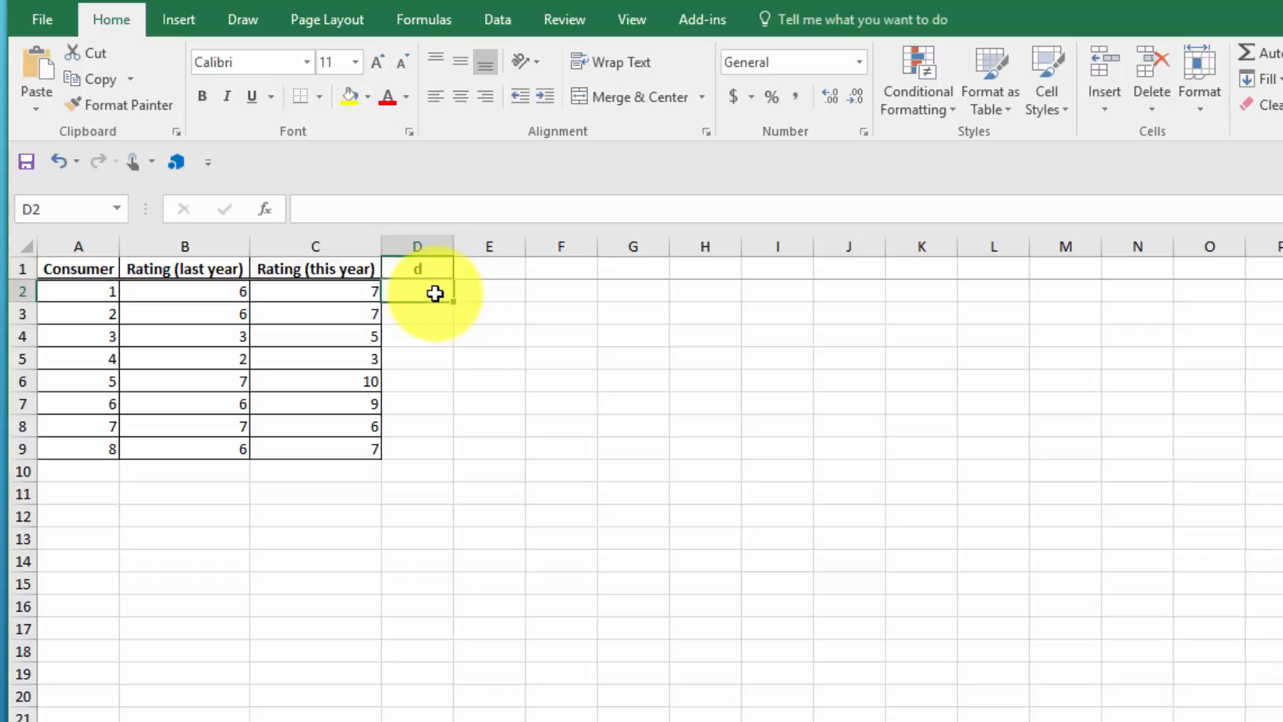
type("=")
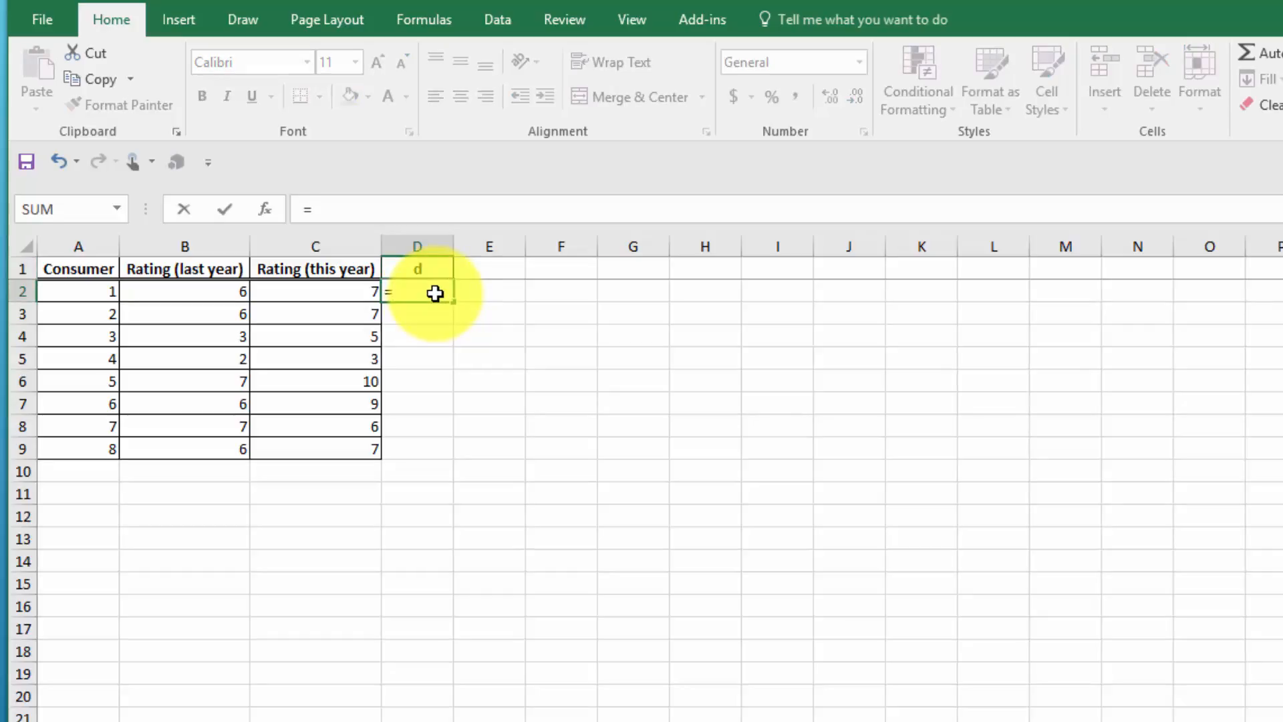
left_click(217, 294)
type("-")
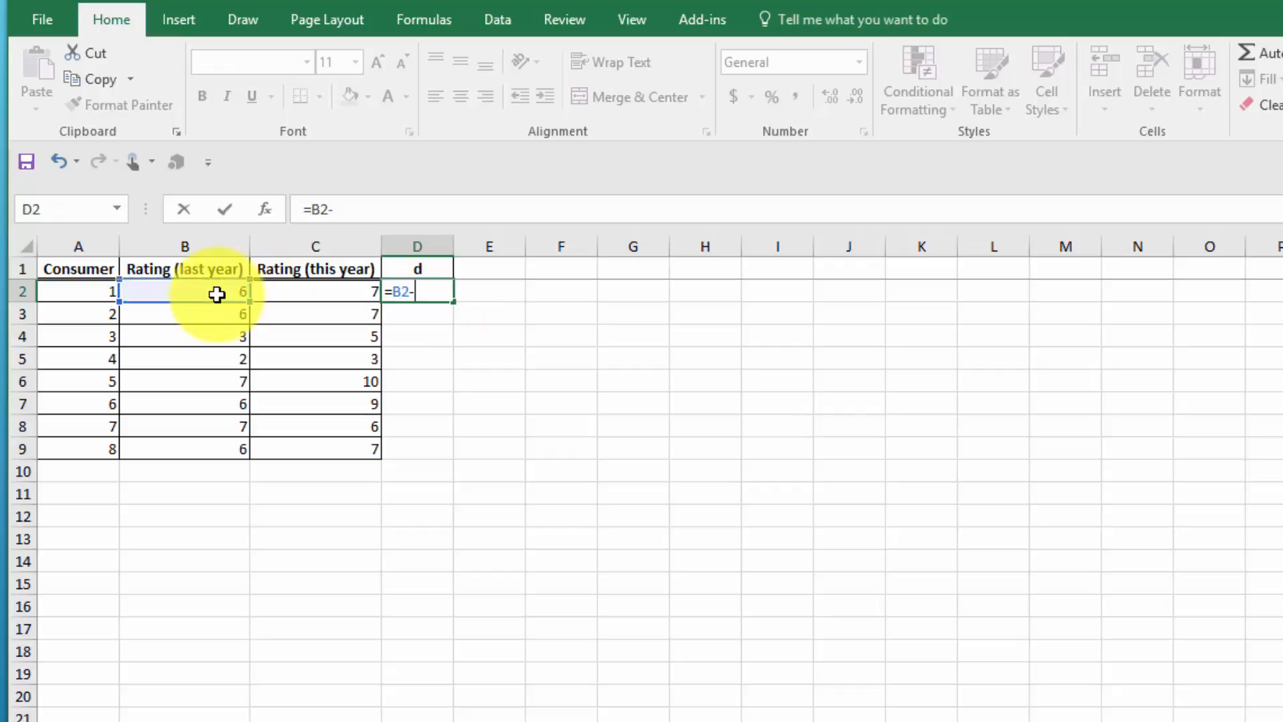
left_click(308, 290)
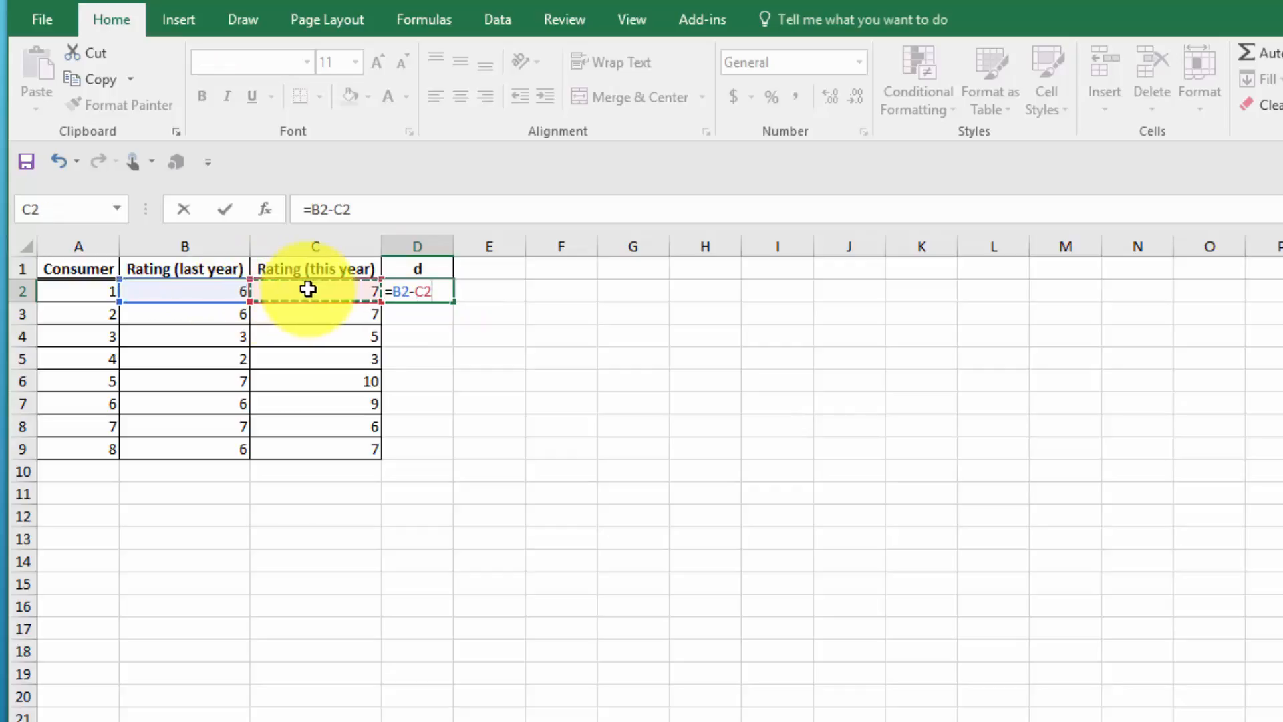
key("Return")
left_click(427, 289)
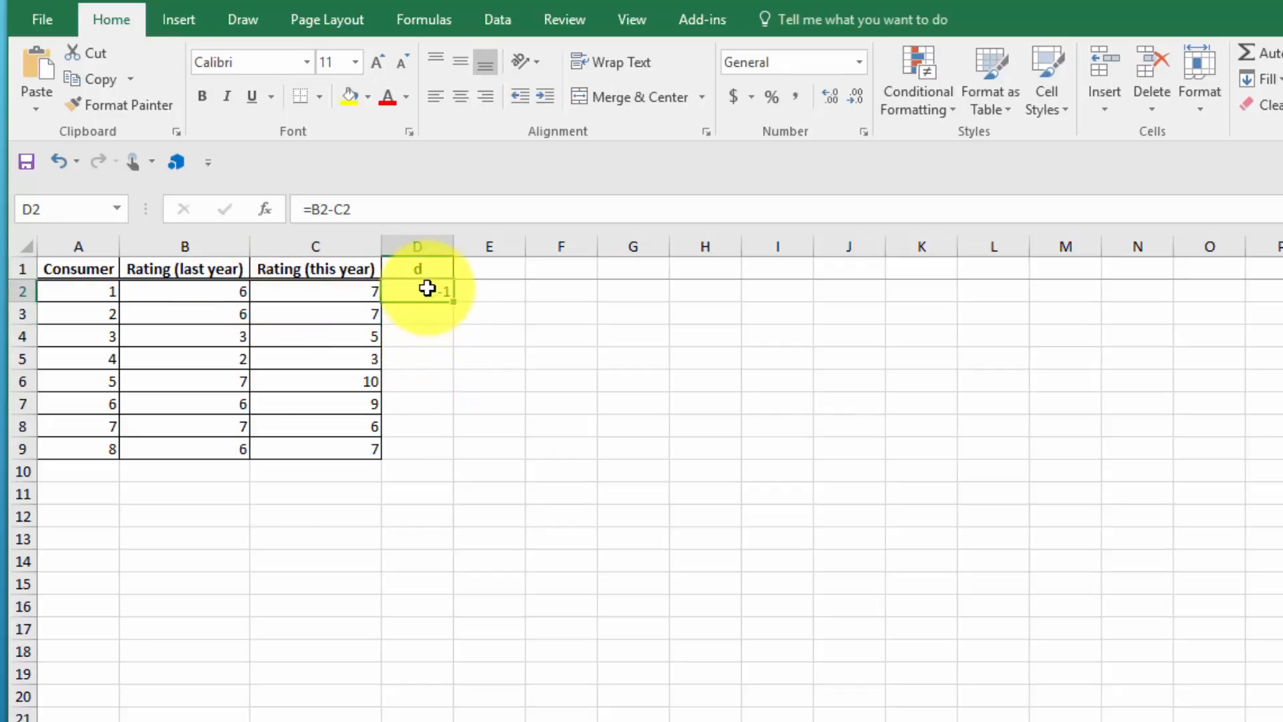
left_click_drag(453, 301, 450, 469)
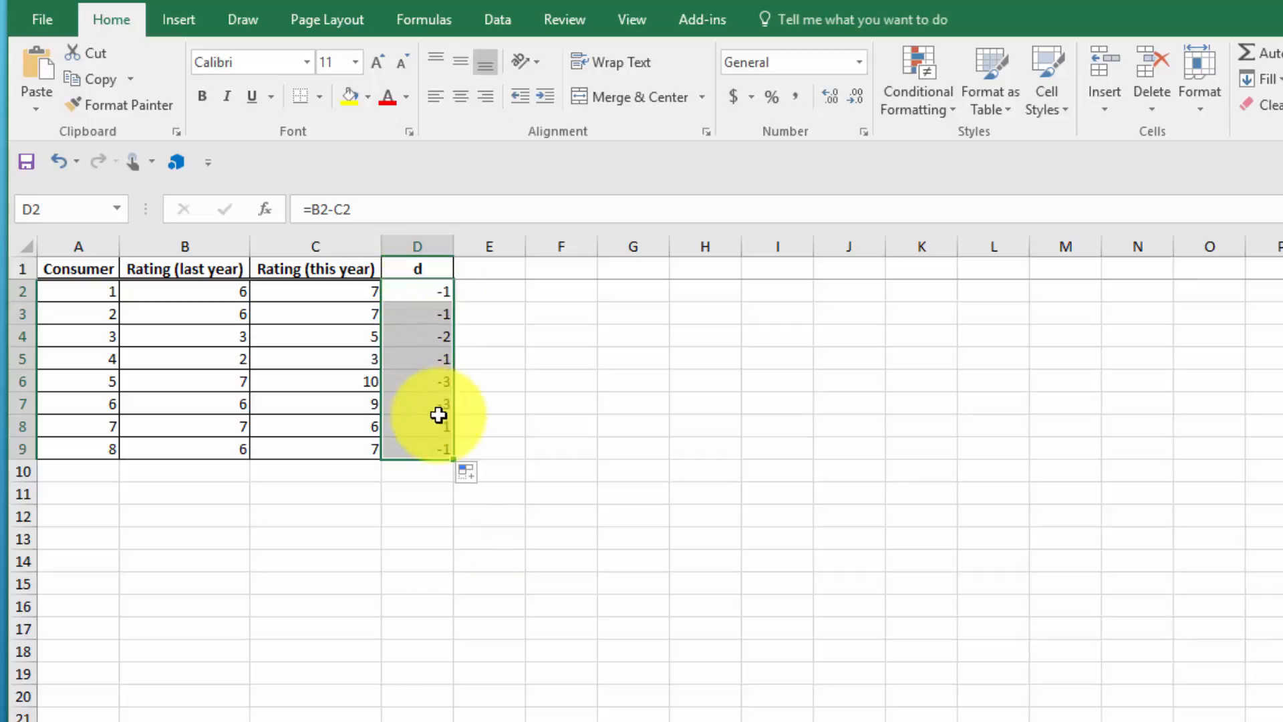
Calculate the sample standard deviation of D2:D9 in D10 with STDEV.S and label it sd in C10, with the d as subscript.
left_click(421, 474)
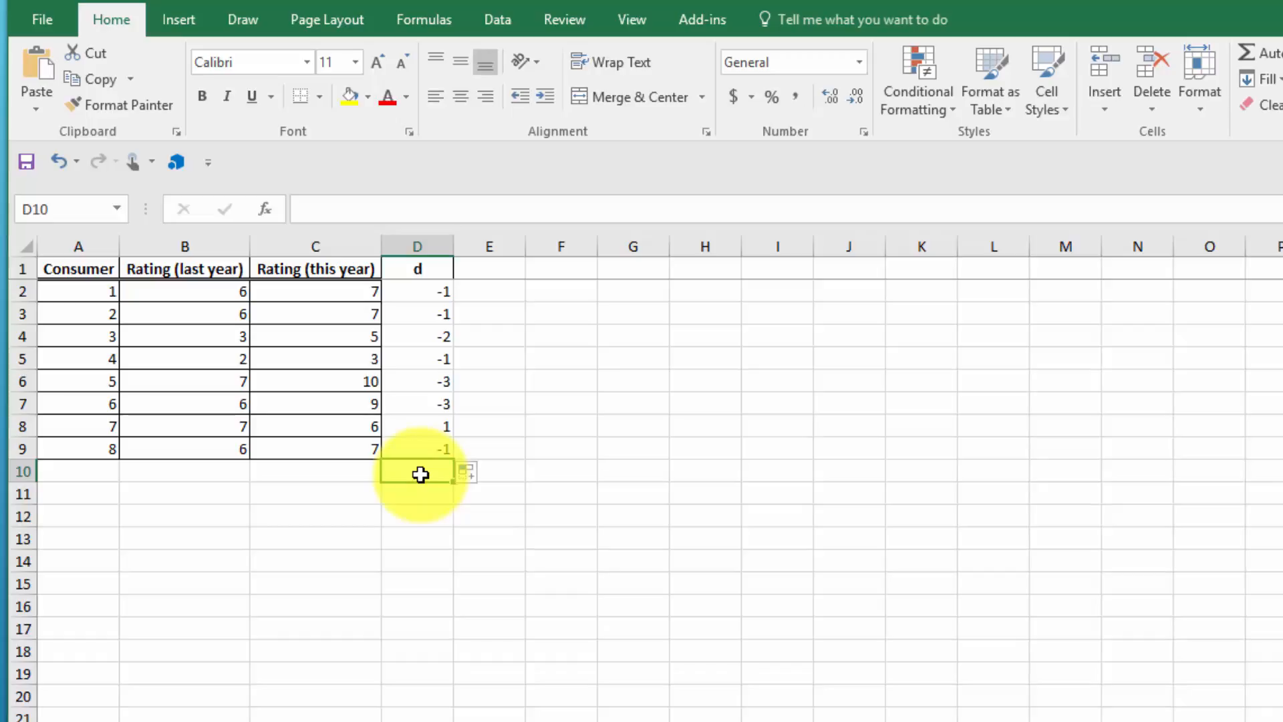
type("=st")
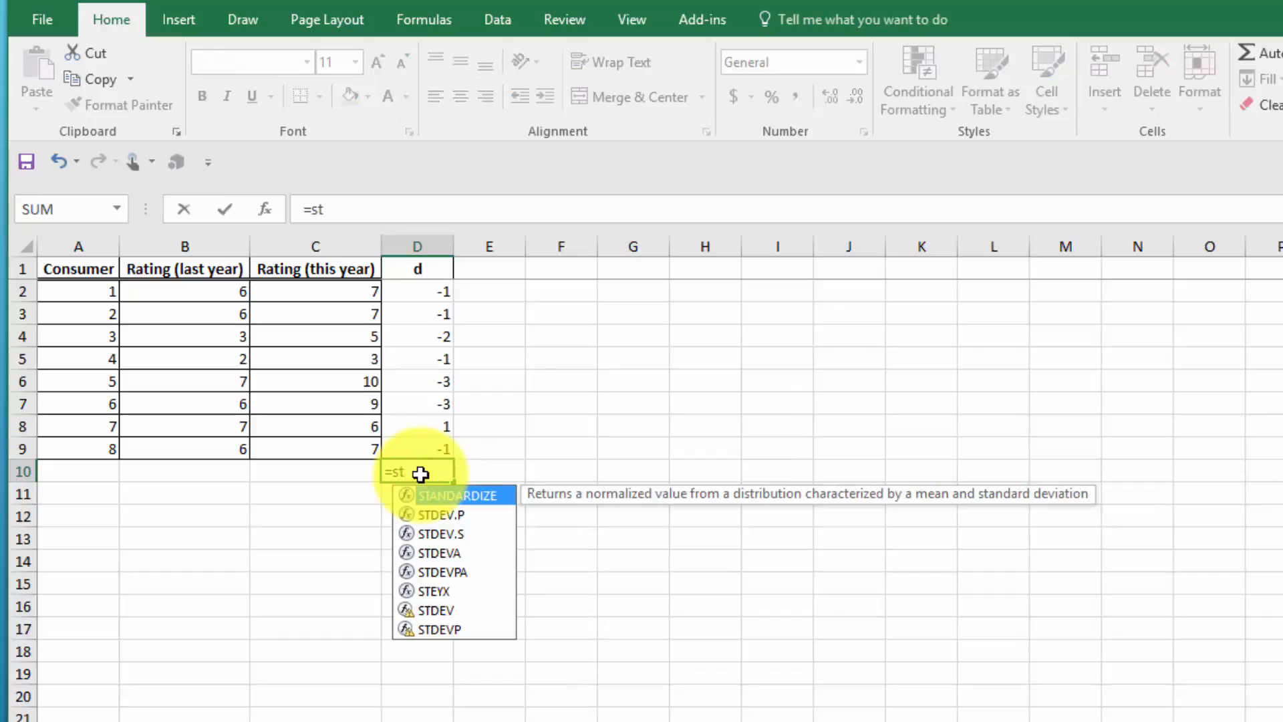
left_click(444, 535)
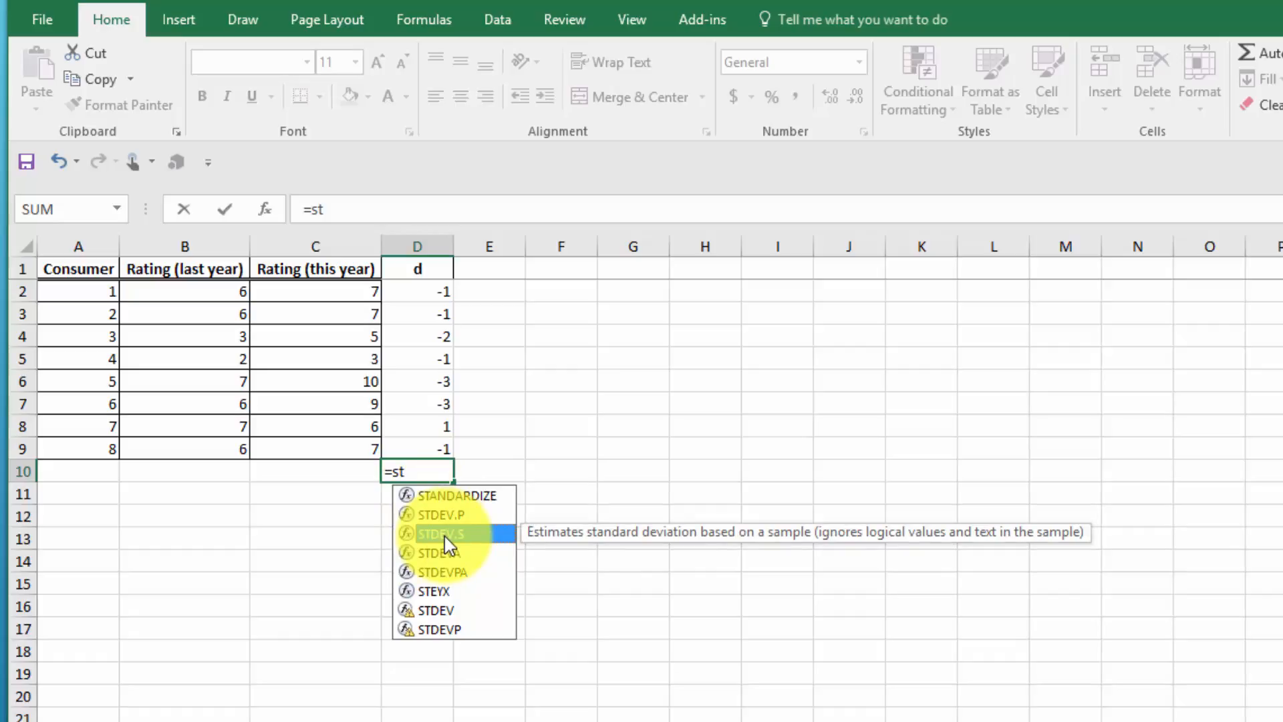
double_click(444, 535)
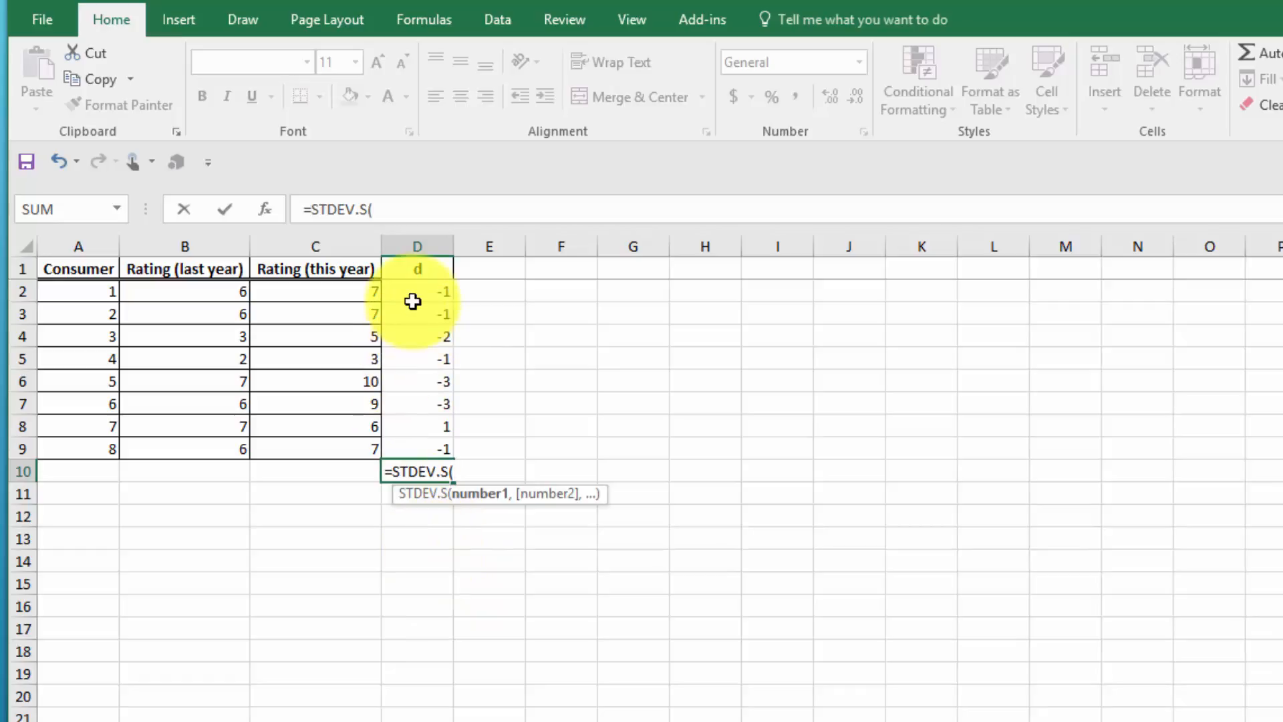
left_click_drag(415, 296, 412, 448)
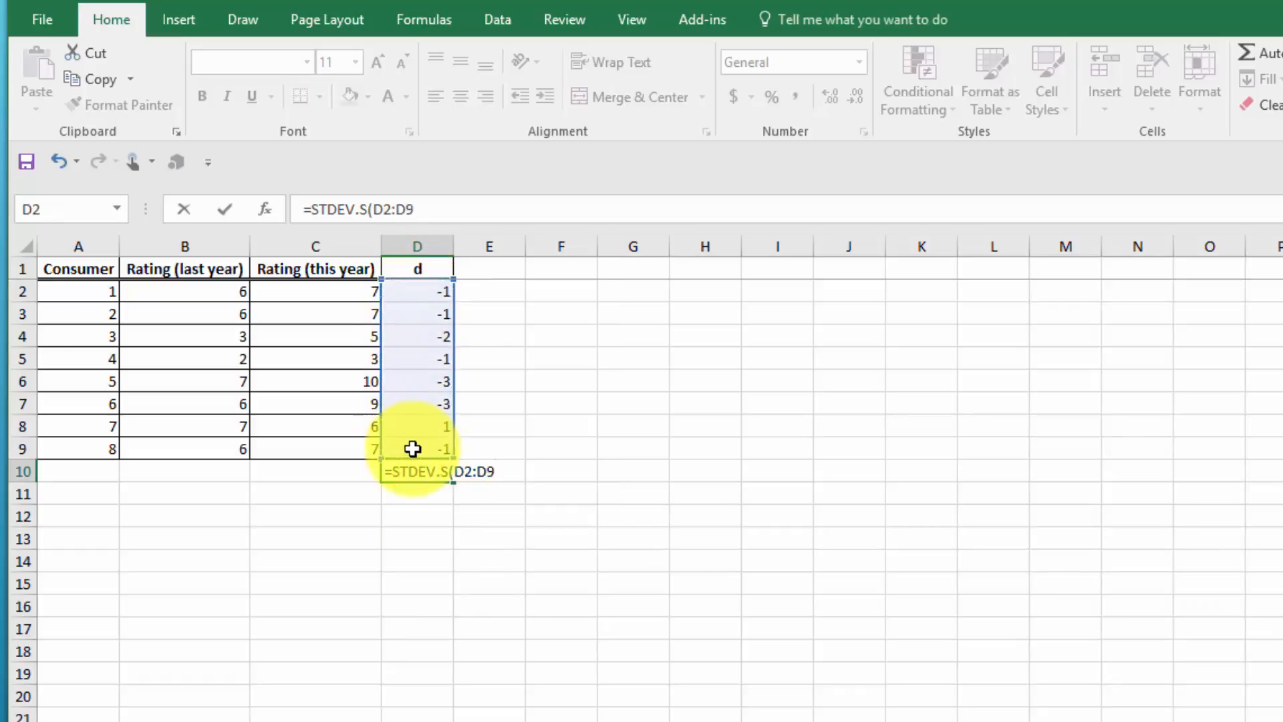
key("Return")
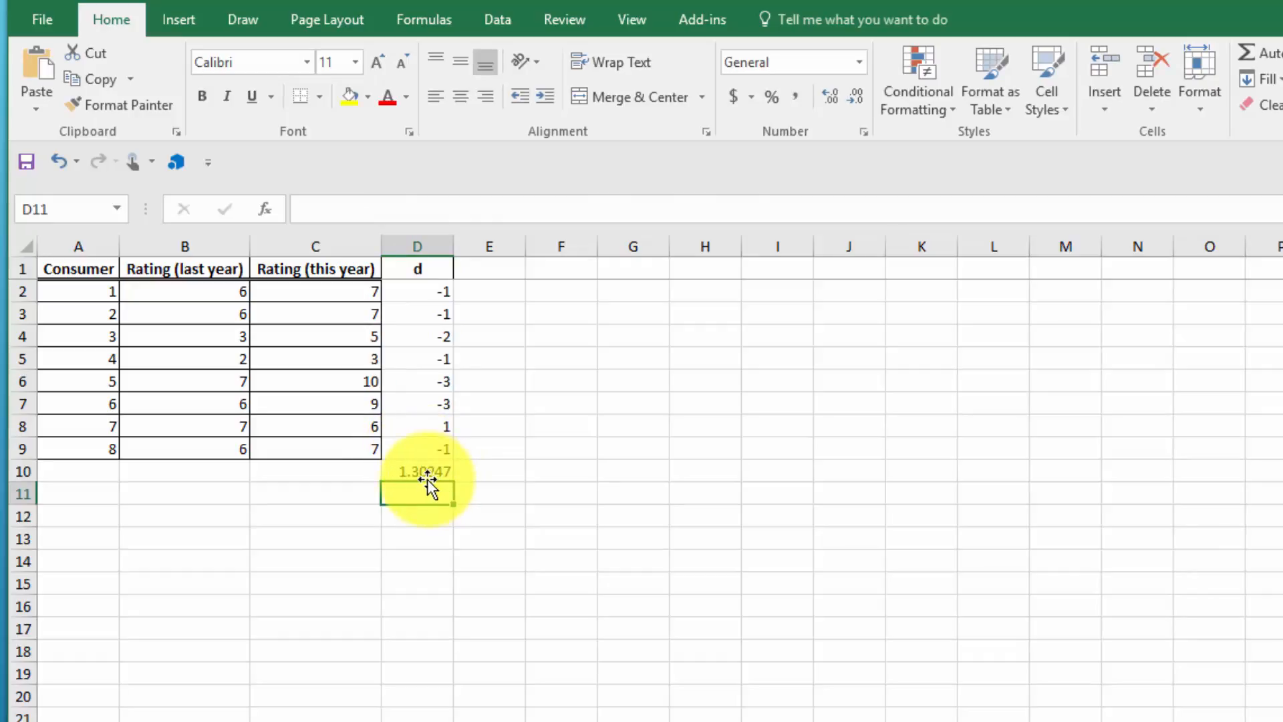
left_click(355, 472)
type("sd")
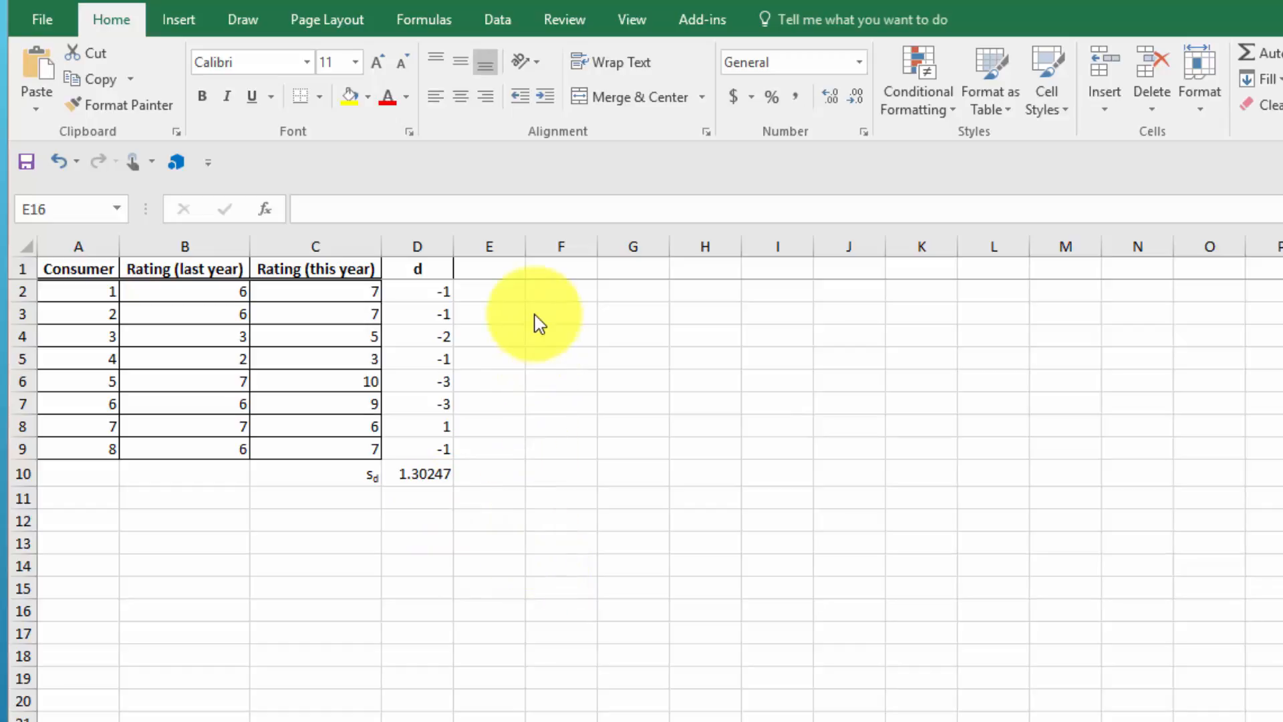
Start the data analysis tool t-Test: Paired Two Sample for Means, keeping its dialog clear of the data.
left_click(499, 21)
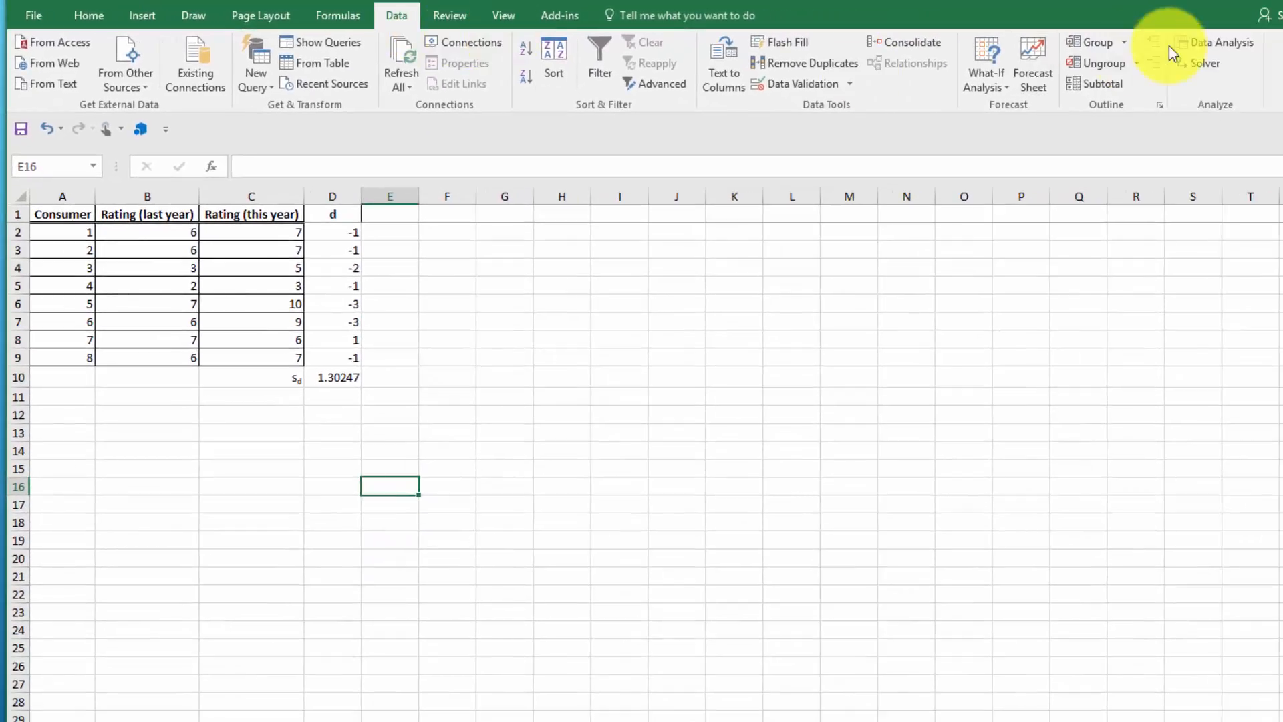
left_click(1219, 43)
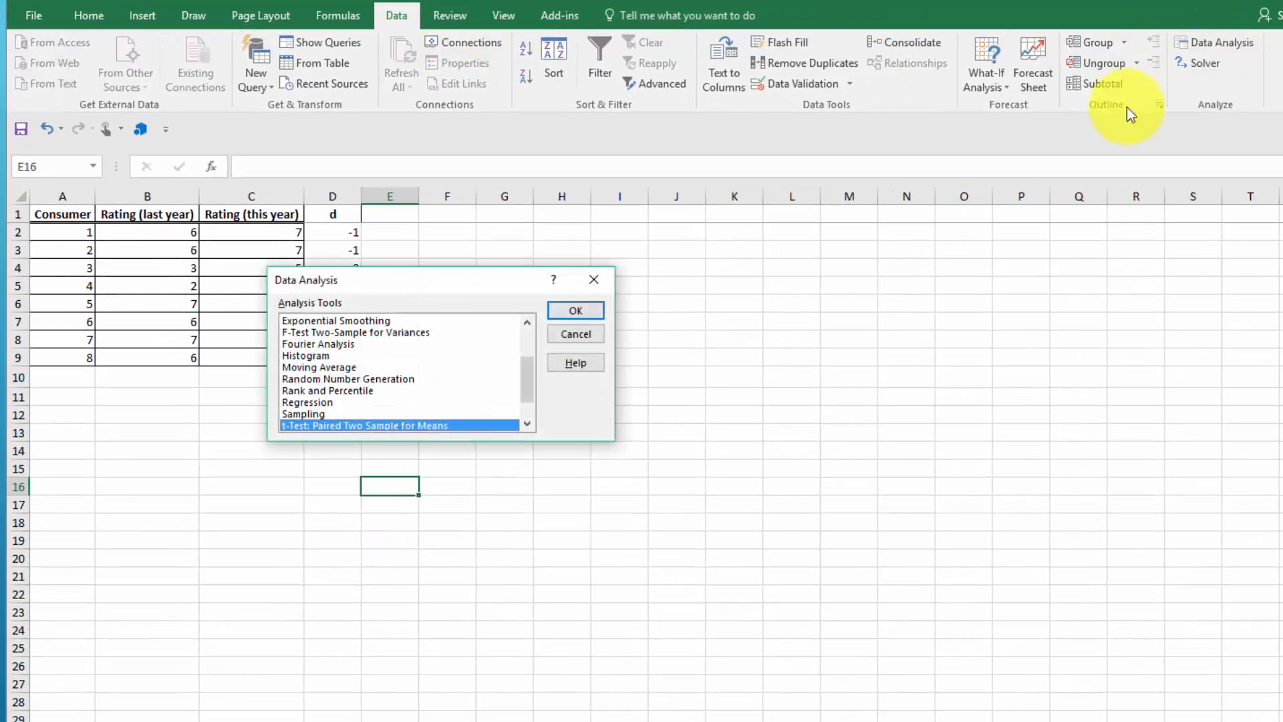
left_click_drag(421, 286, 620, 239)
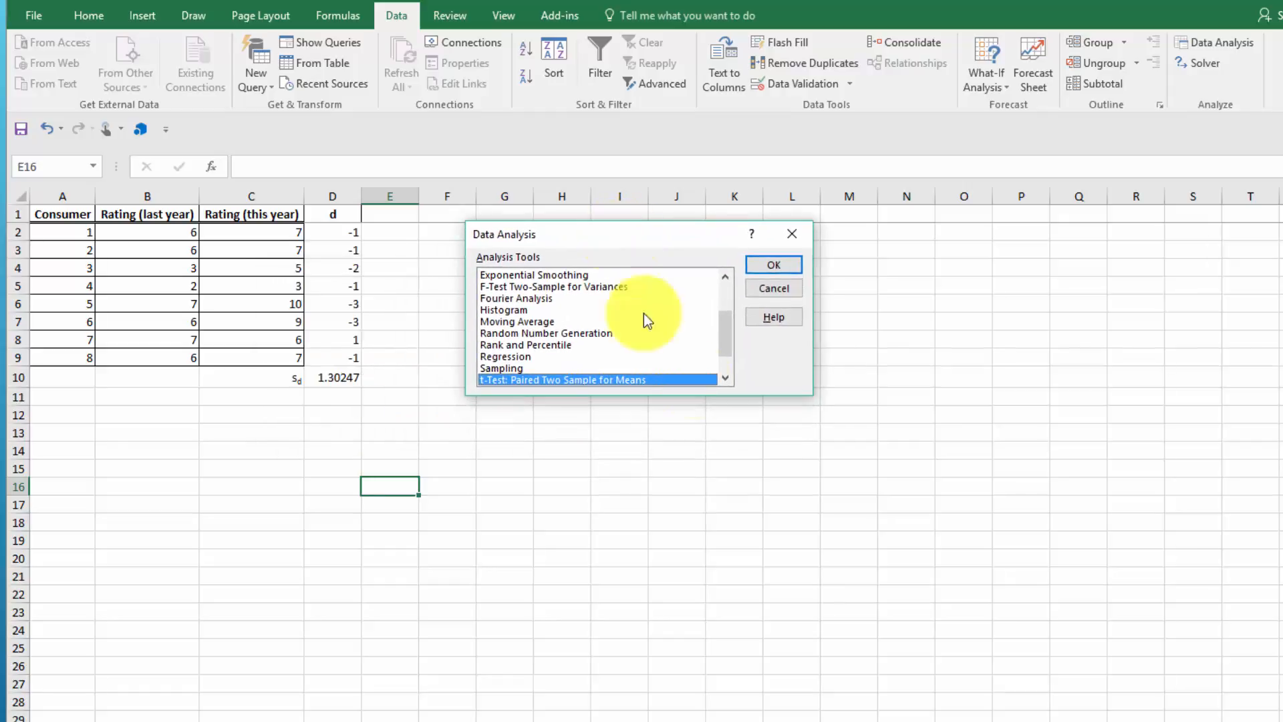
mouse_move(725, 320)
left_mouse_down()
mouse_move(723, 355)
mouse_move(722, 308)
mouse_move(722, 325)
left_mouse_up()
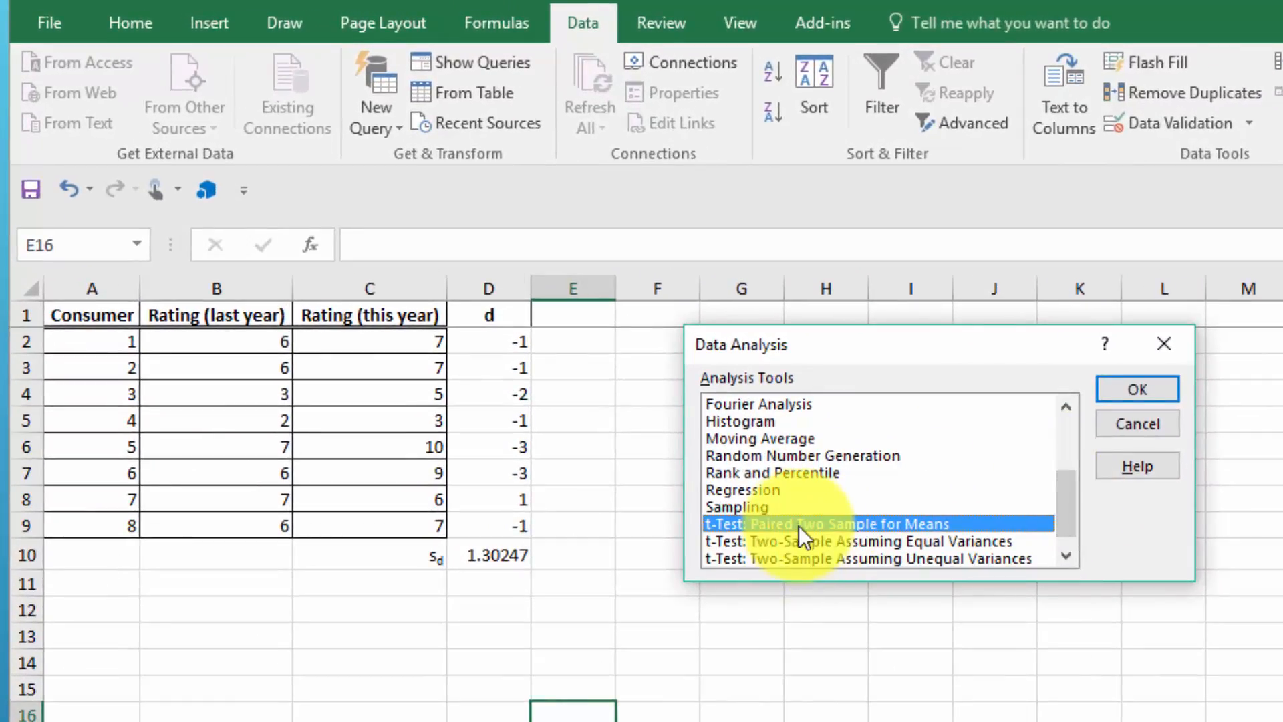
left_click(1135, 390)
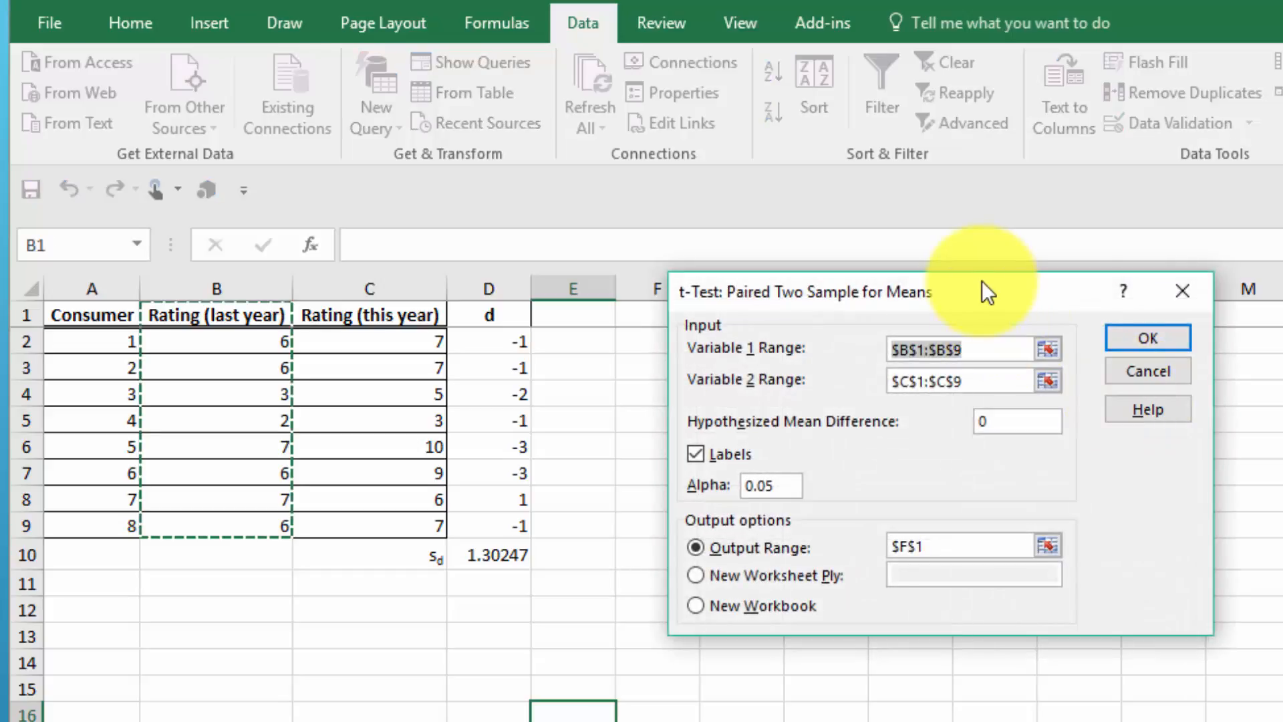
left_click_drag(987, 290, 1019, 327)
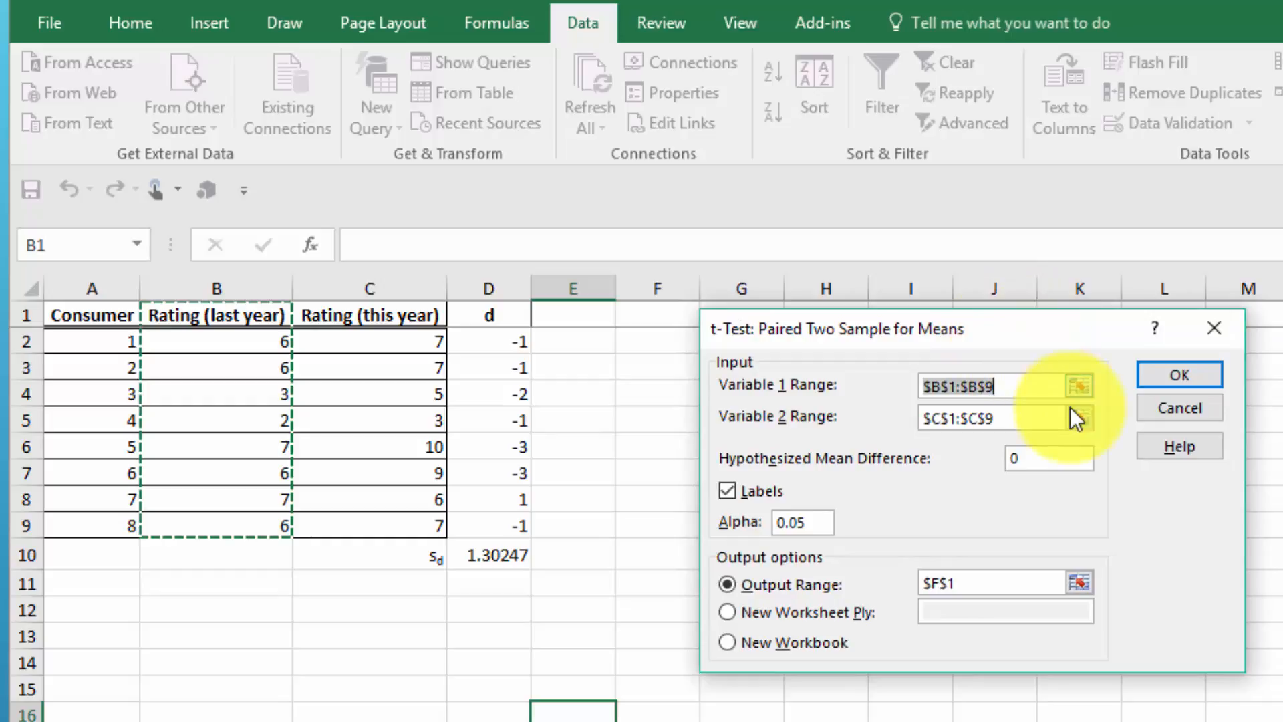
Set the t-test's Variable 1 range to $B$1:$B$9 and Variable 2 range to $C$1:$C$9.
left_click(1081, 387)
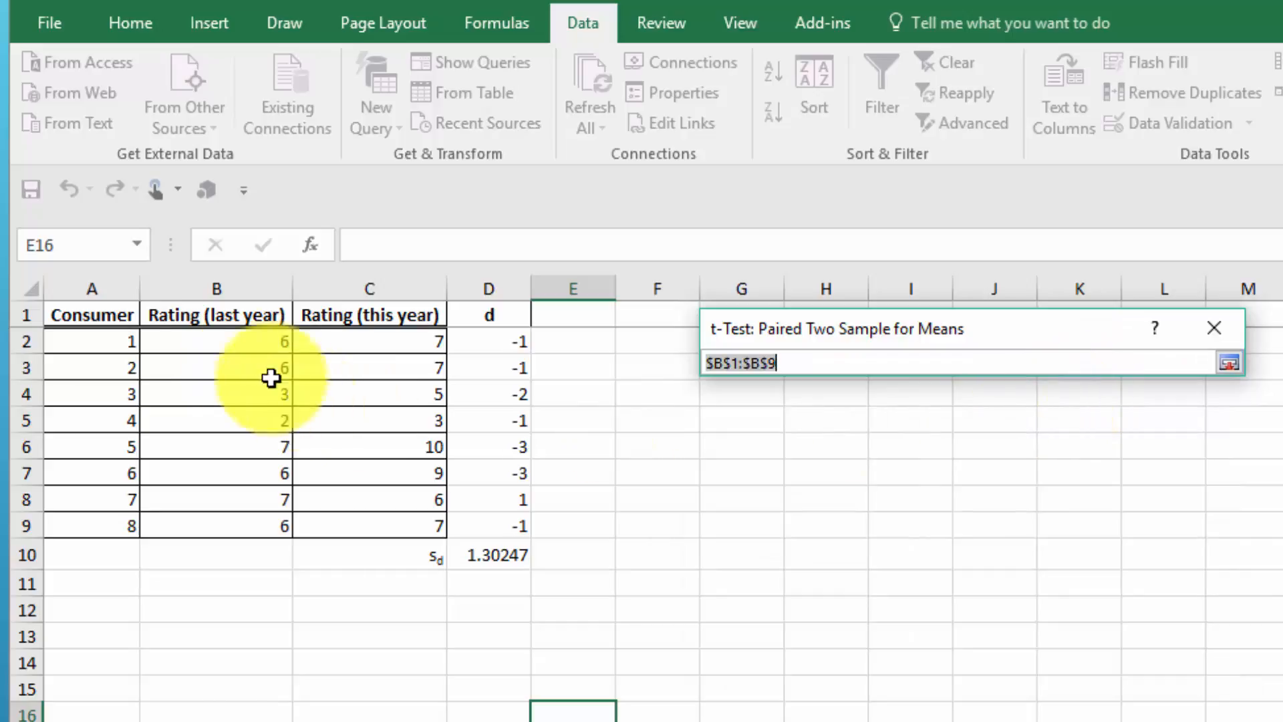
left_click_drag(226, 318, 227, 524)
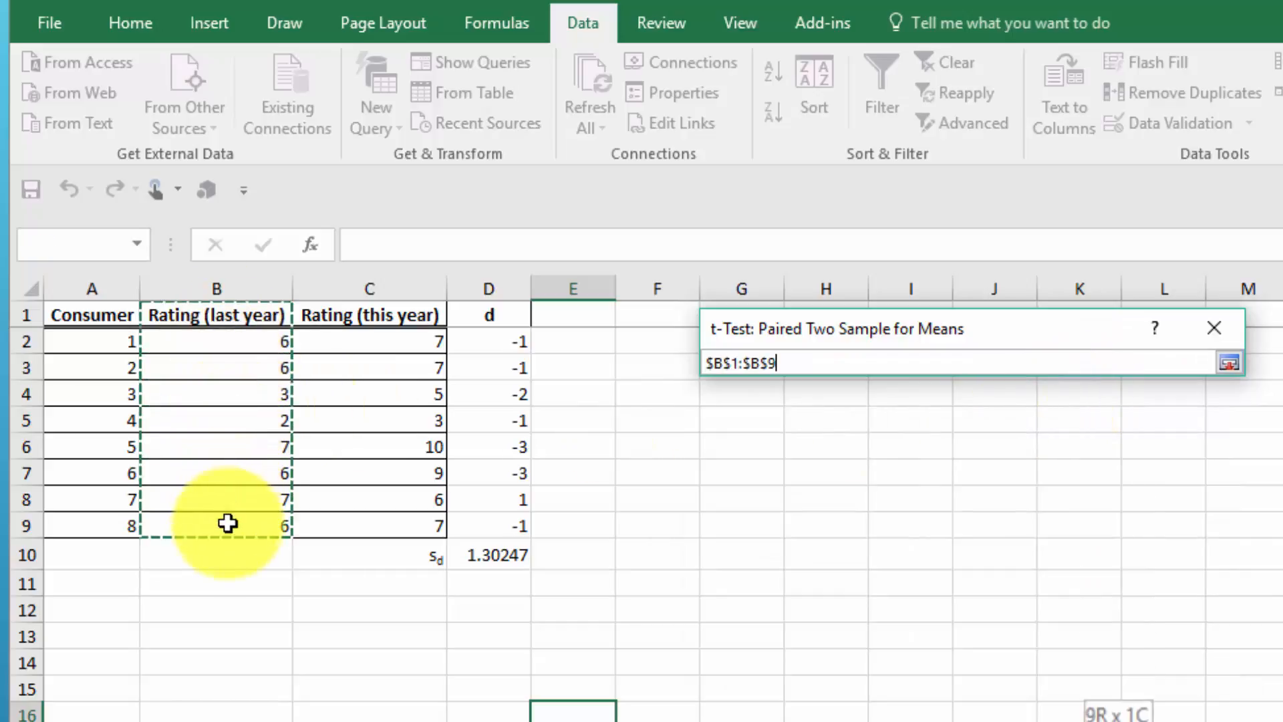
left_click(1228, 363)
left_click(1079, 419)
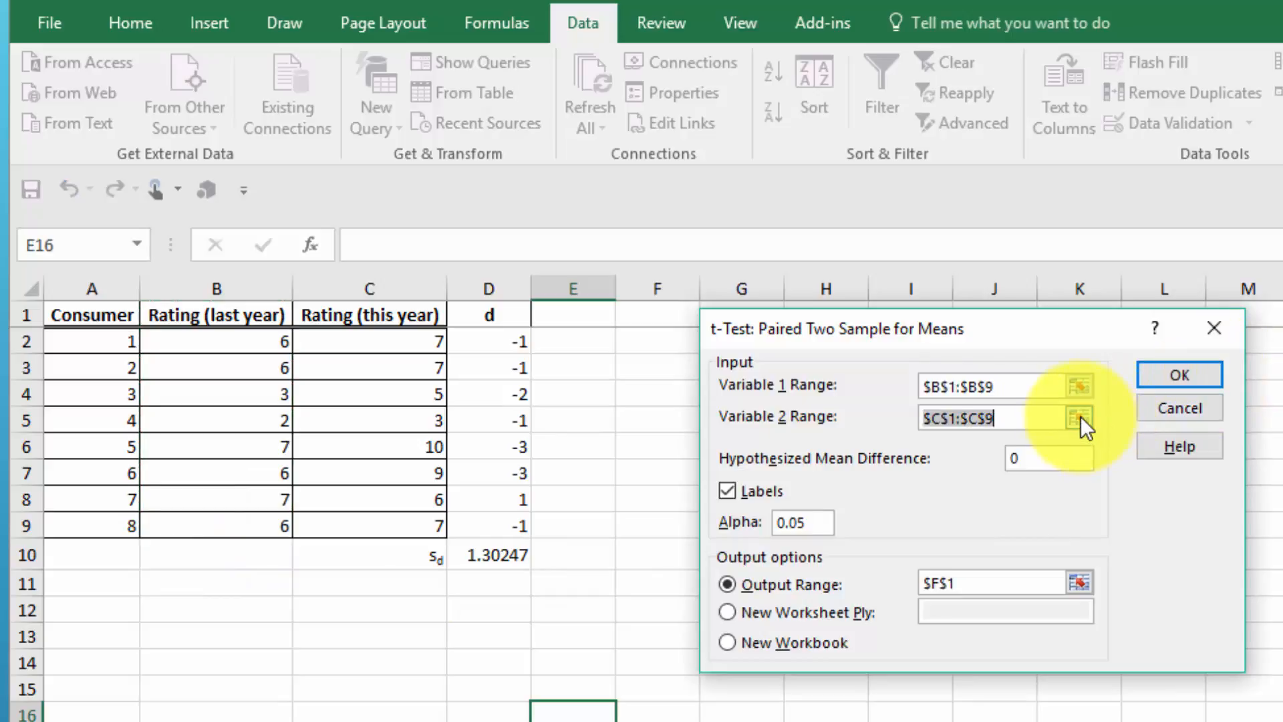
left_click_drag(361, 312, 378, 521)
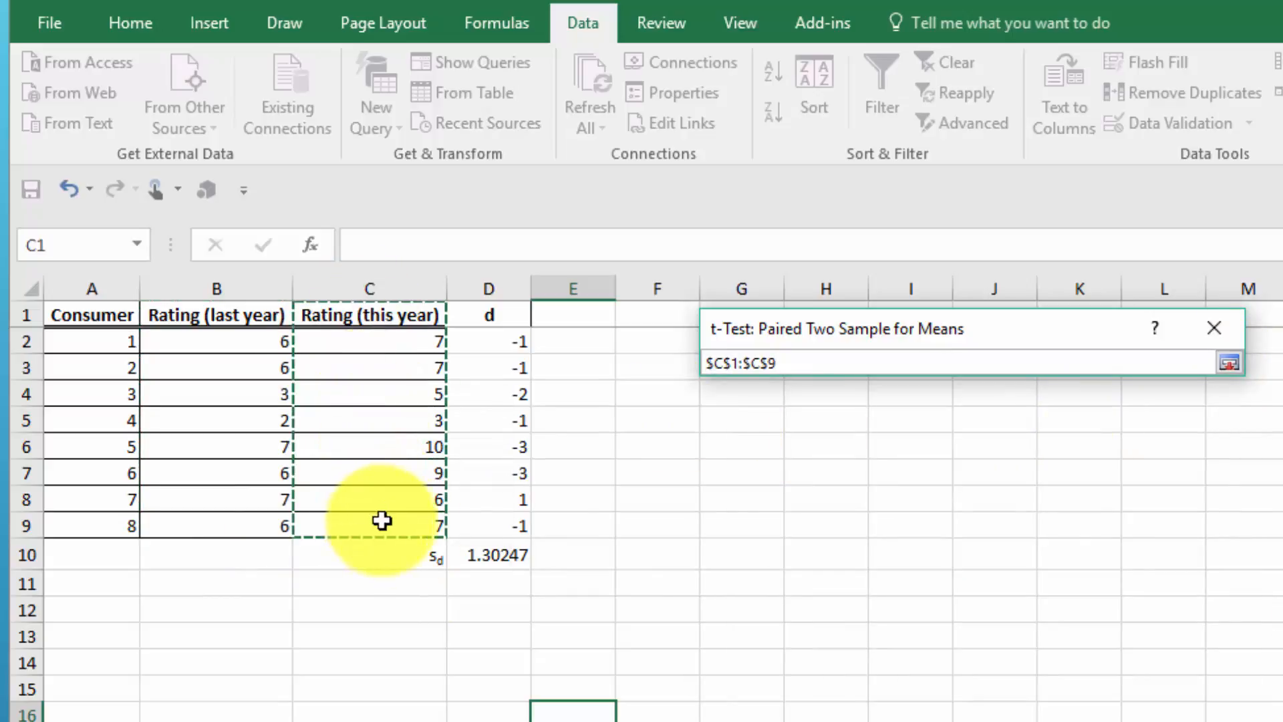
left_click(1228, 363)
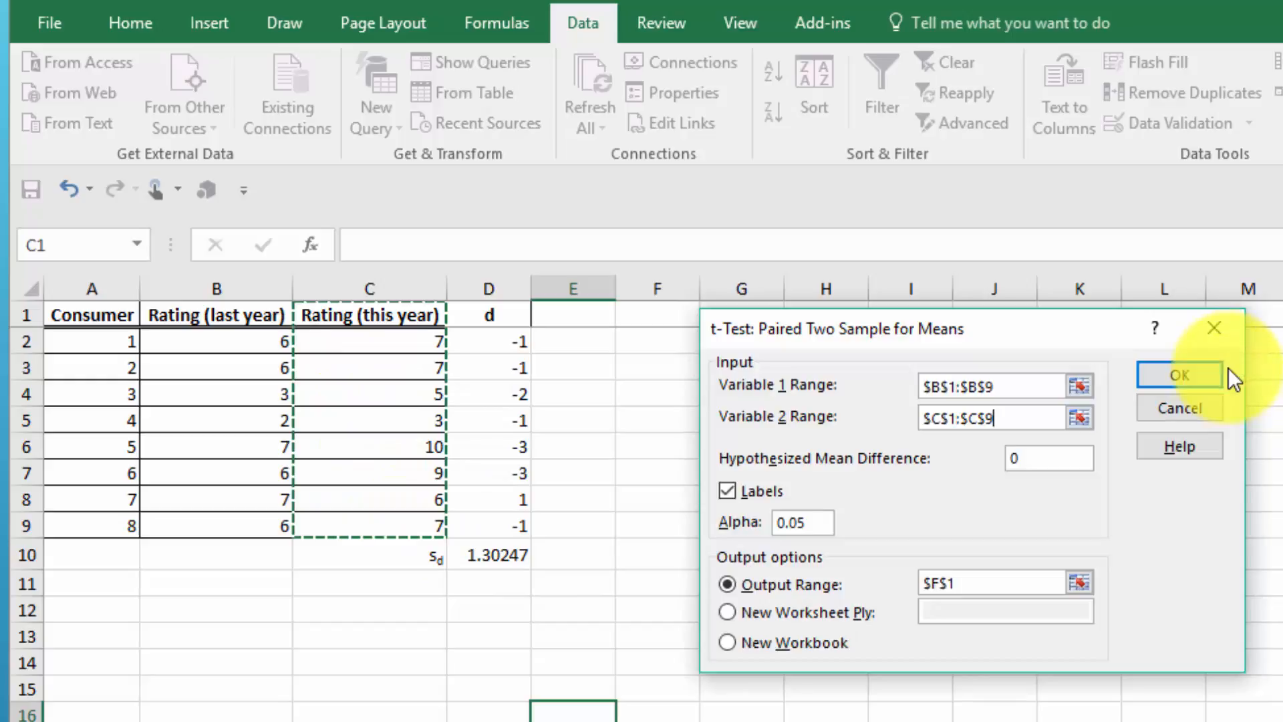
Set the hypothesized mean difference to 0 and the output range to $F$1, and run the paired t-test.
left_click(1009, 459)
type("0")
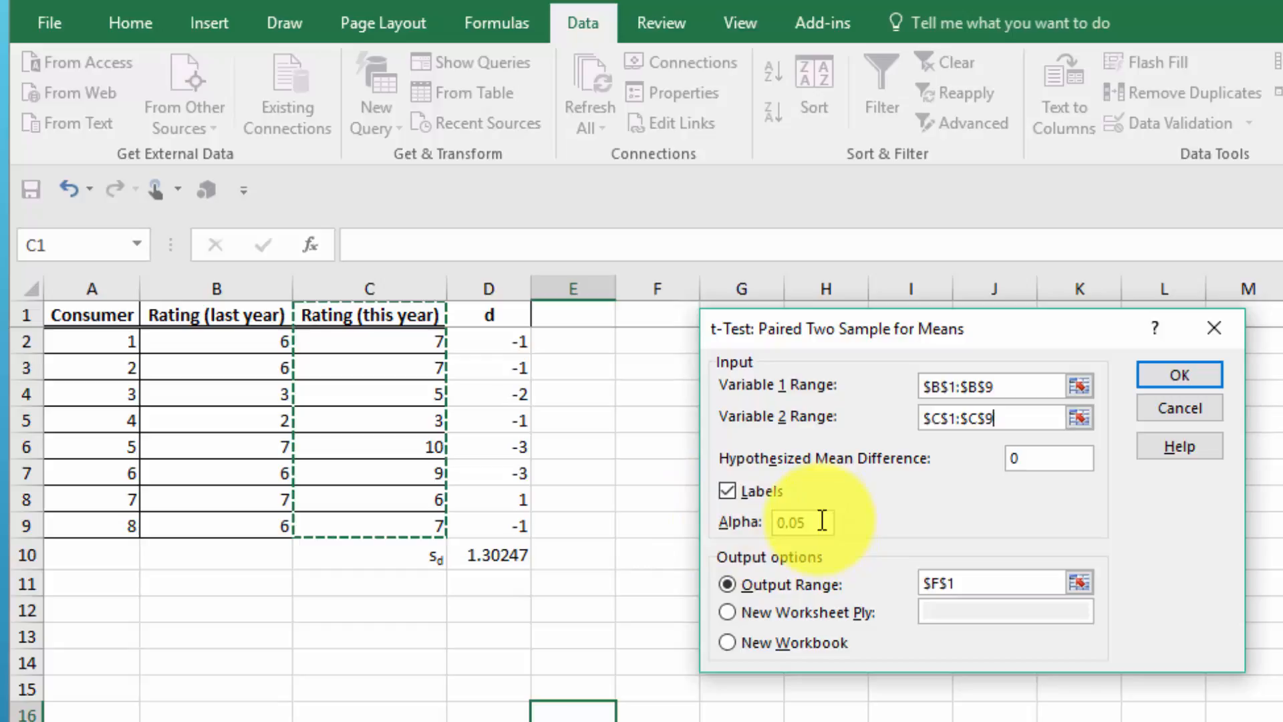
left_click(1079, 580)
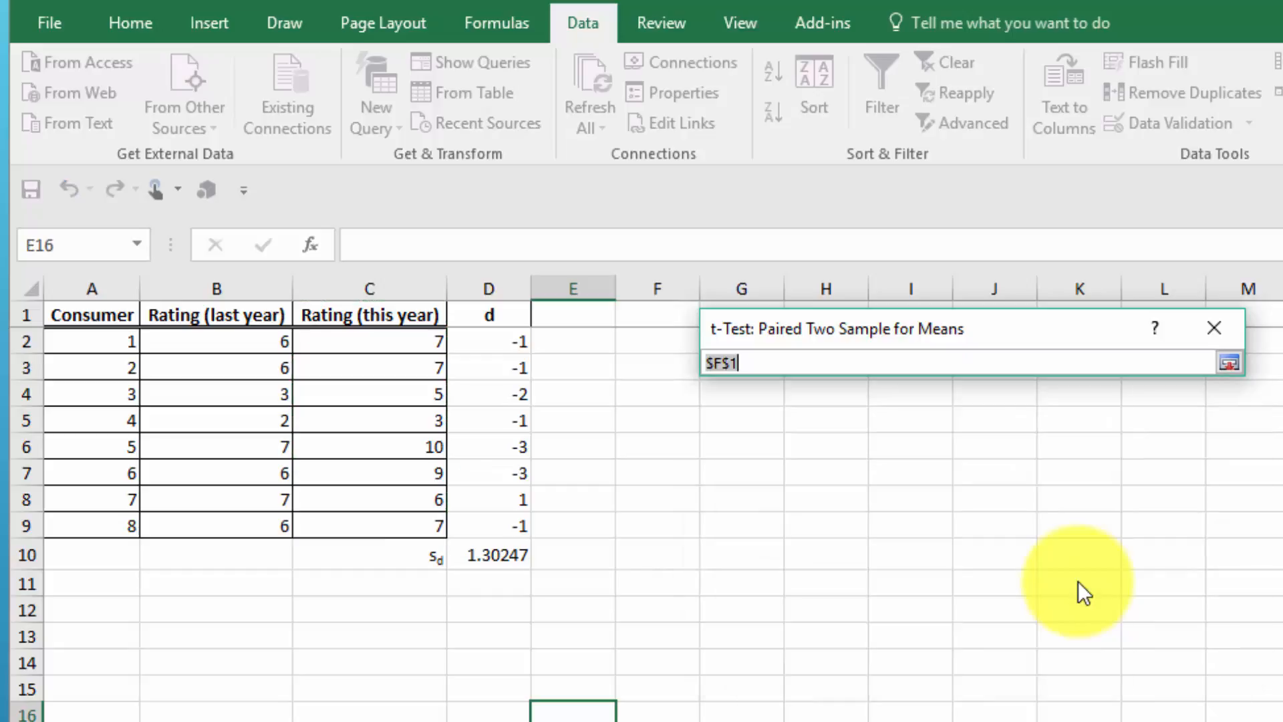
left_click(656, 322)
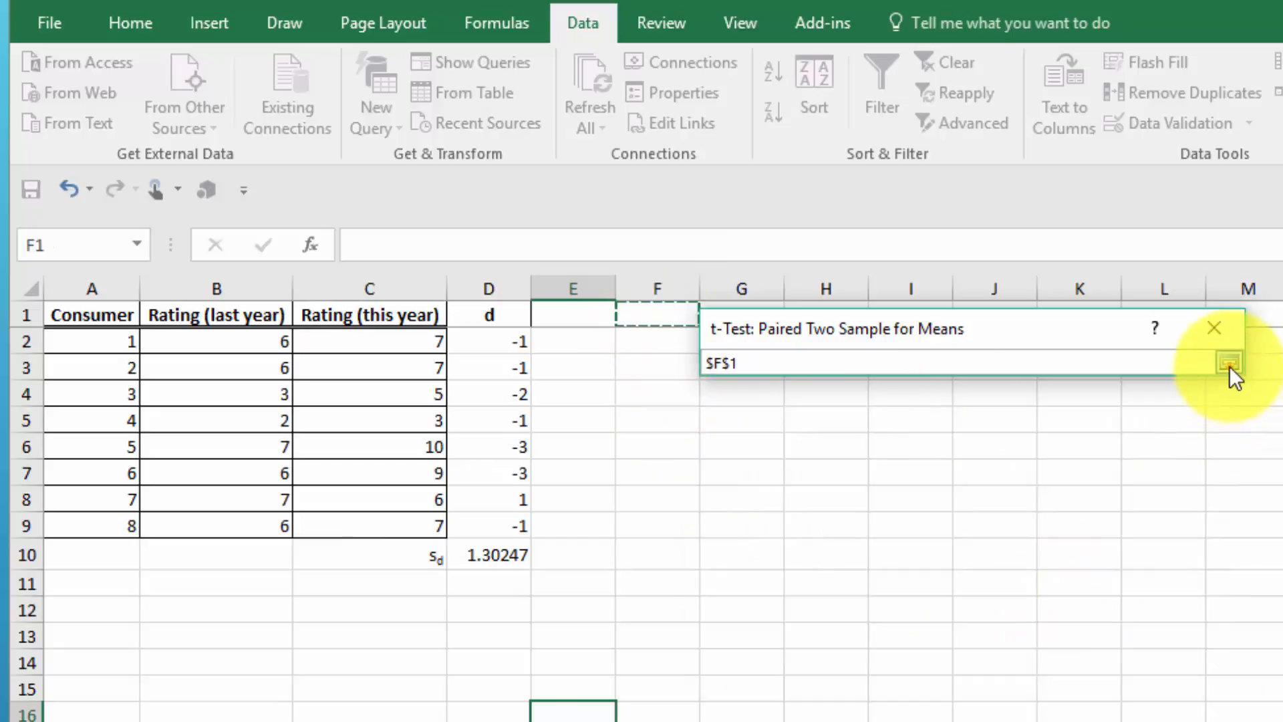
left_click(1229, 364)
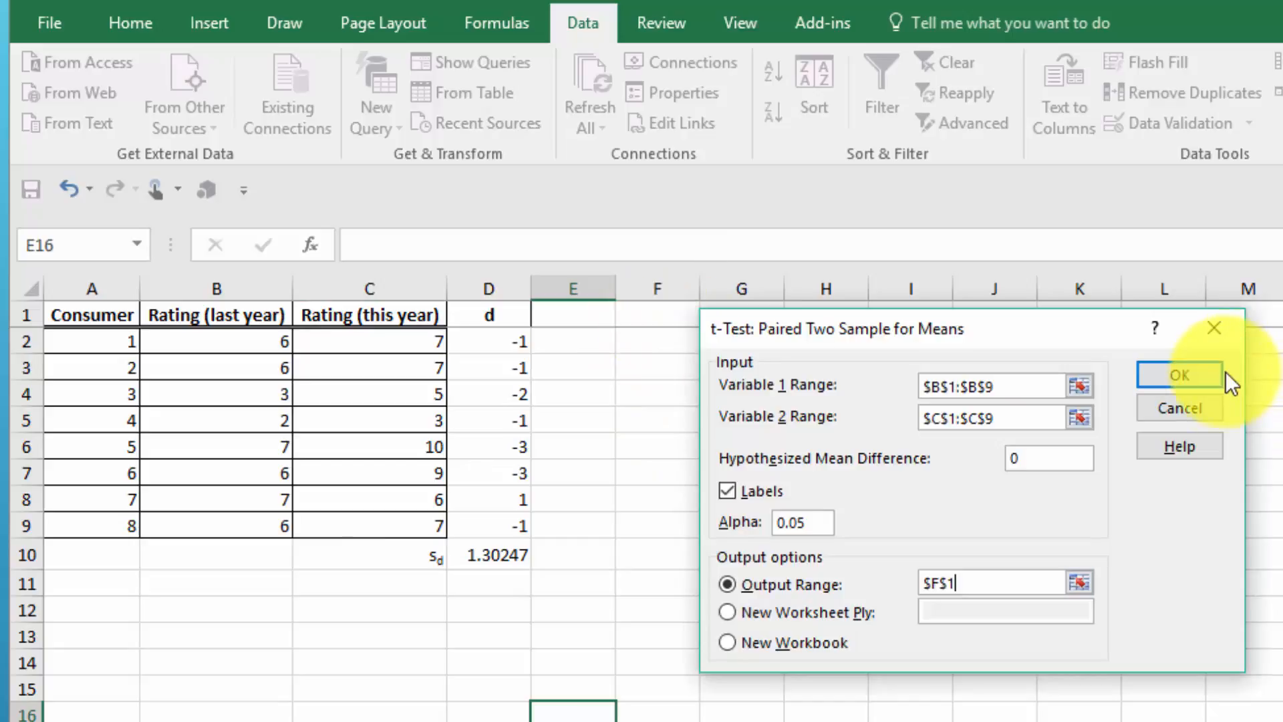
left_click(1168, 369)
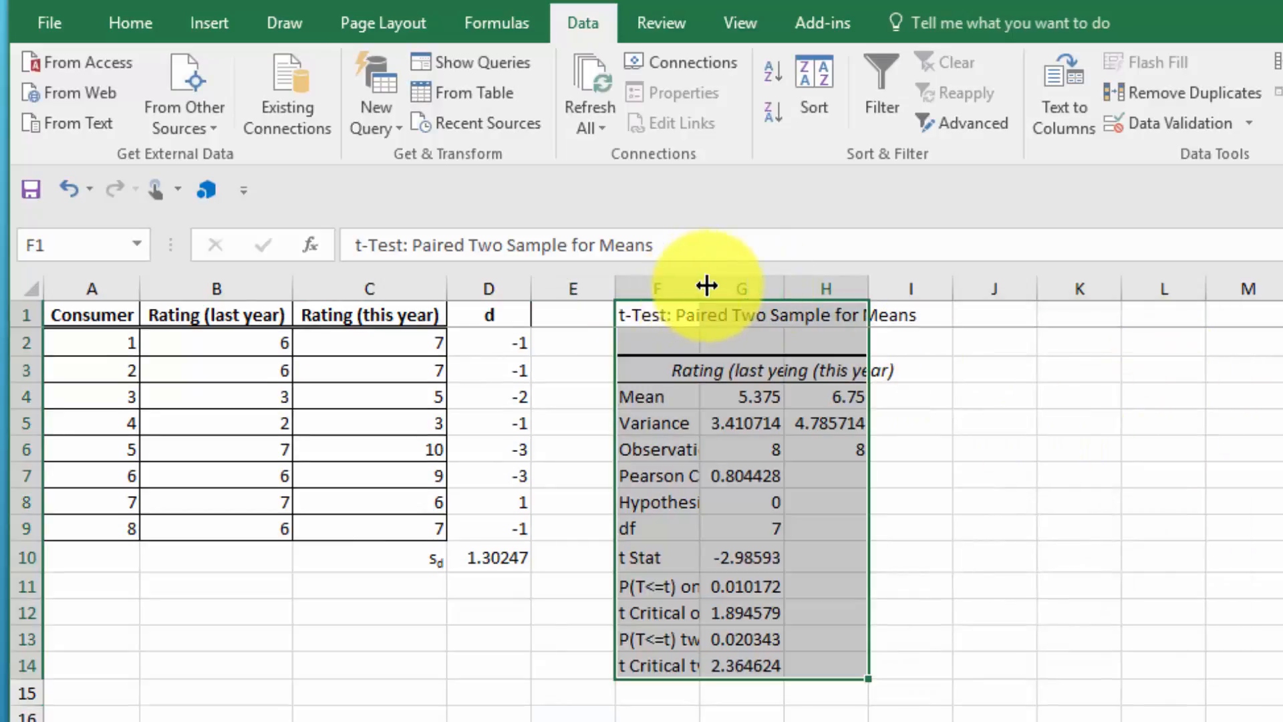
Widen columns F, G and H so the labels, headings and values of the t-test output fit.
left_click_drag(701, 286, 808, 287)
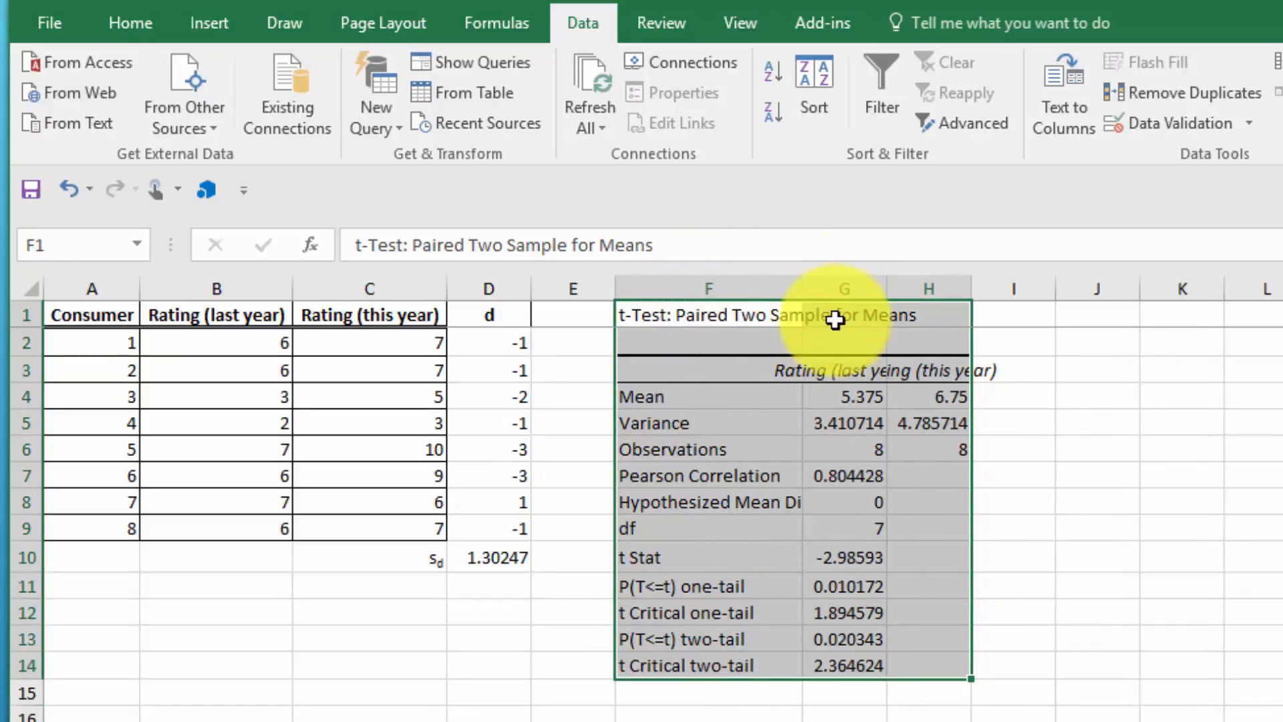
left_click_drag(887, 283, 959, 294)
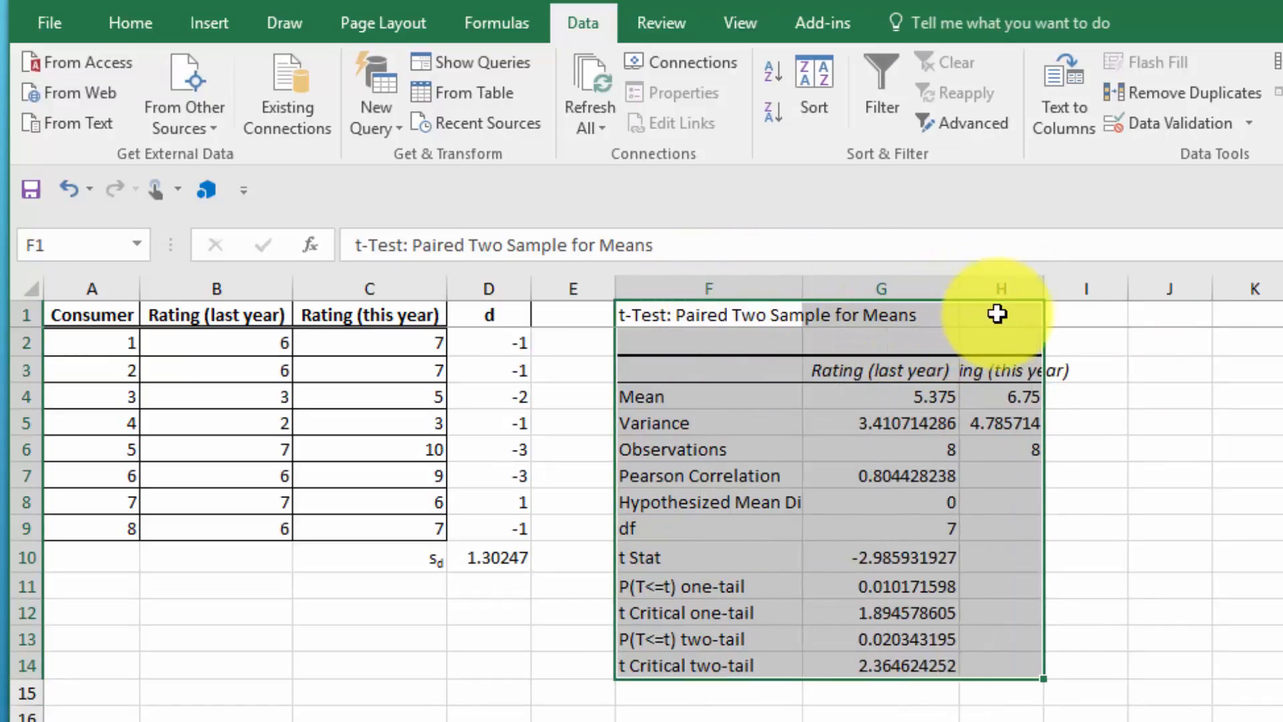
left_click_drag(1042, 289, 1123, 287)
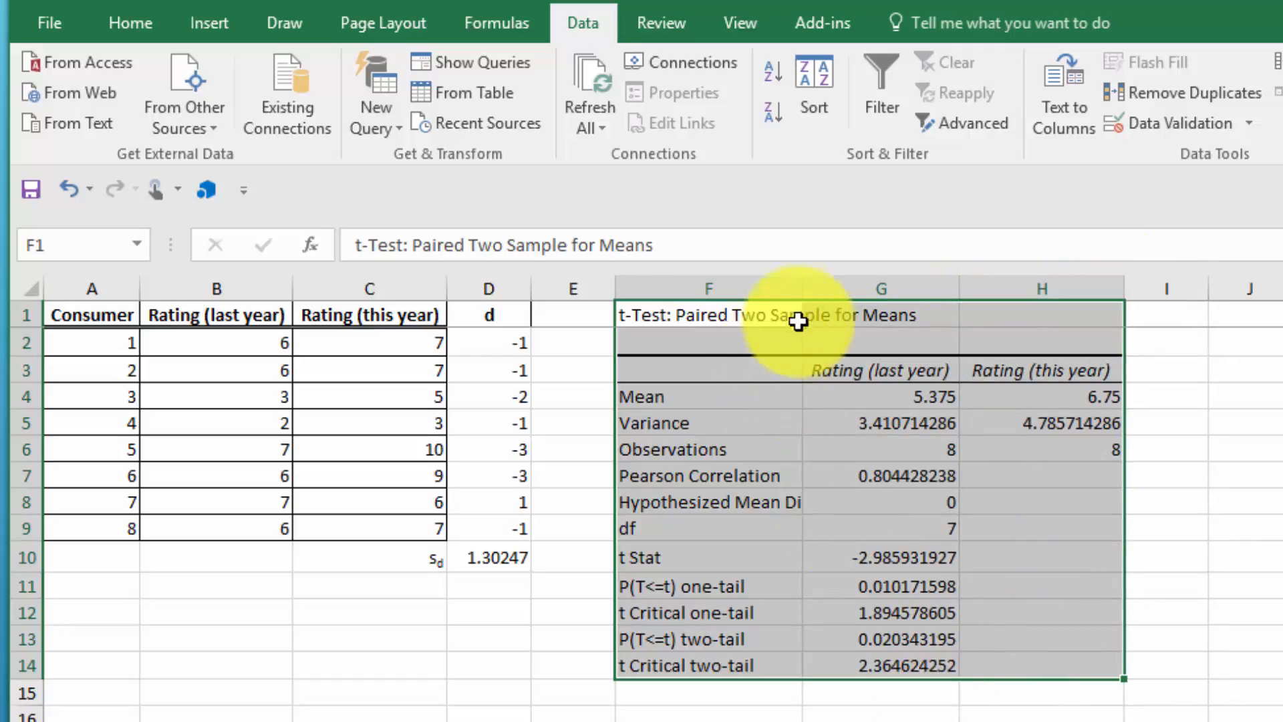
left_click_drag(802, 287, 840, 287)
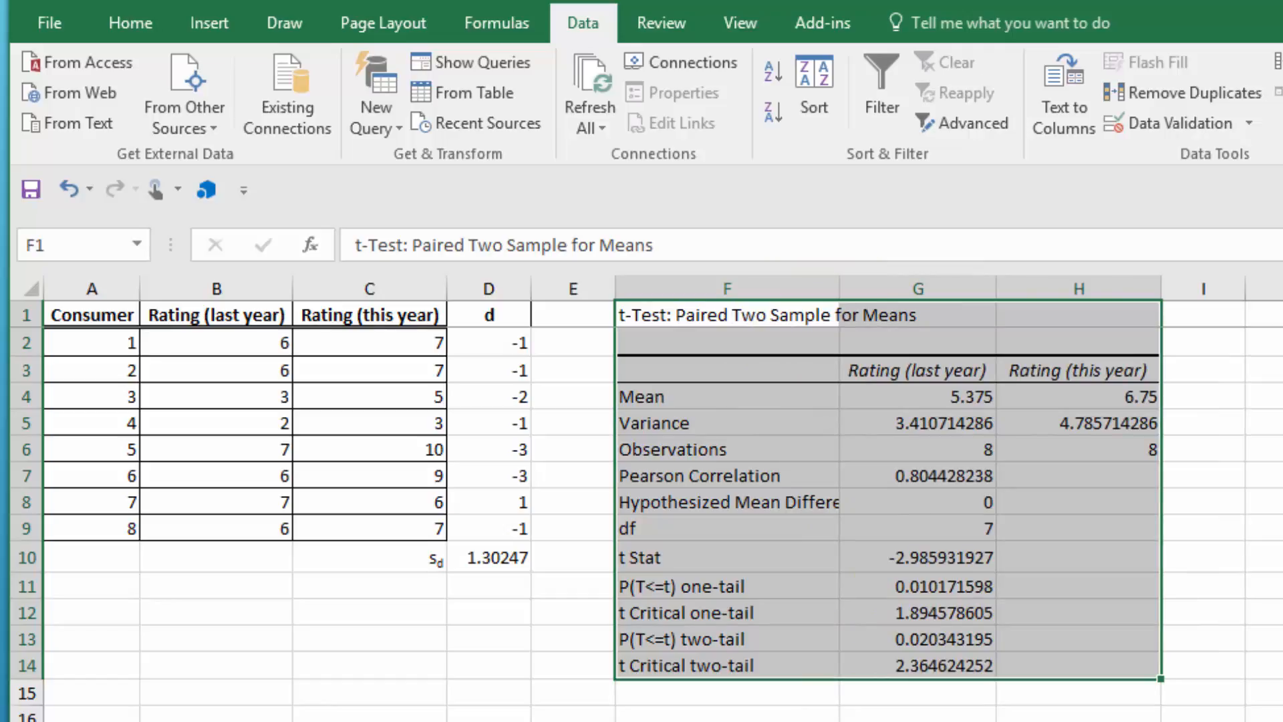
left_click(918, 720)
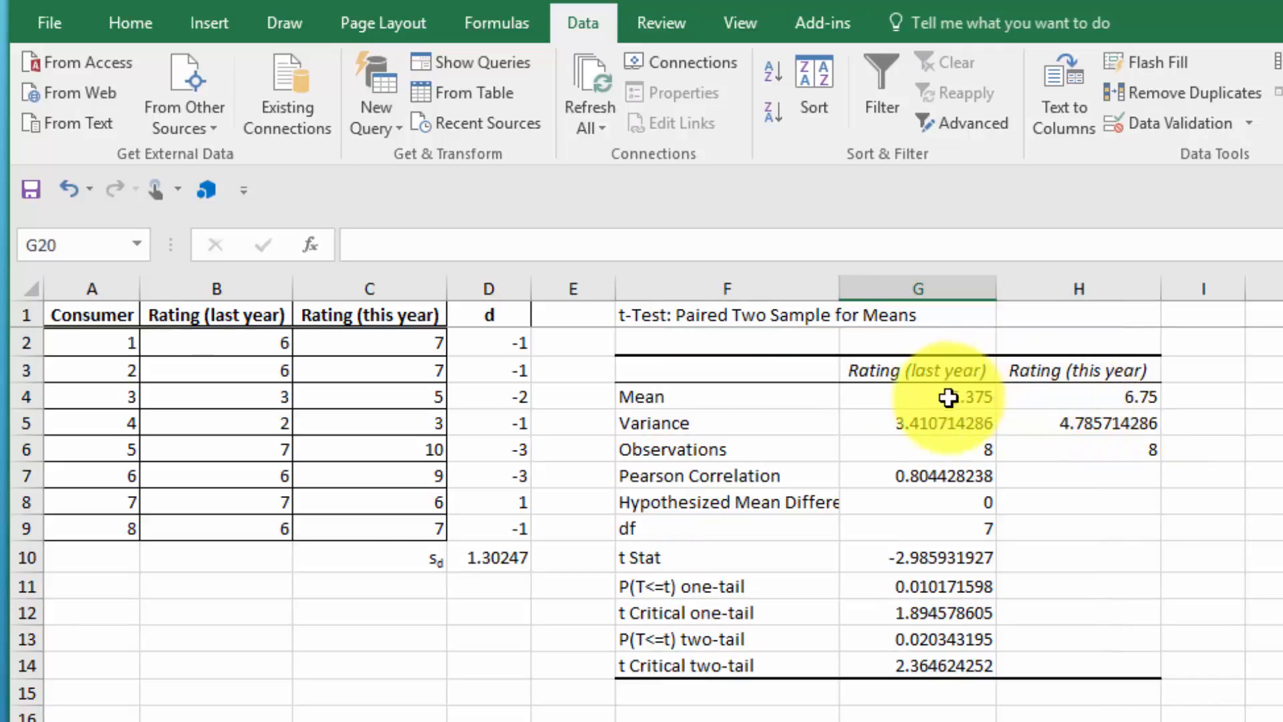
Calculate the difference between the two rating means in I4 with the formula =G4-H4.
left_click(1228, 398)
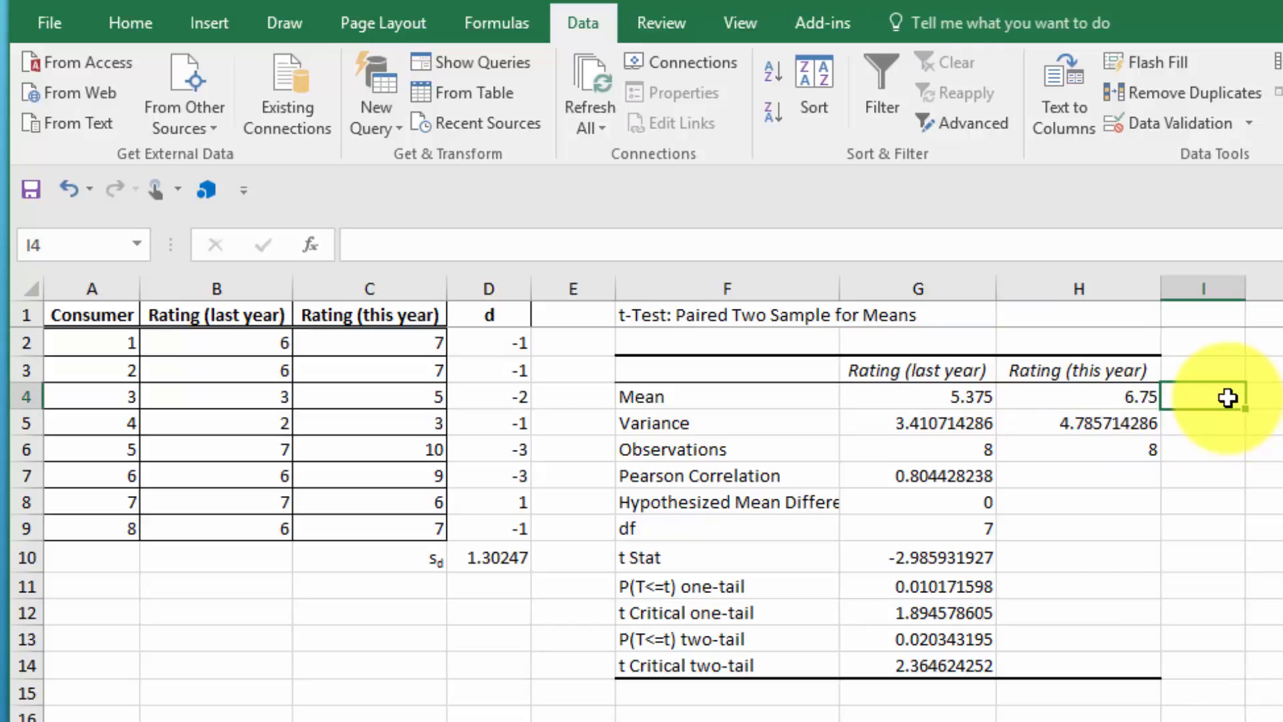
type("=")
left_click(970, 401)
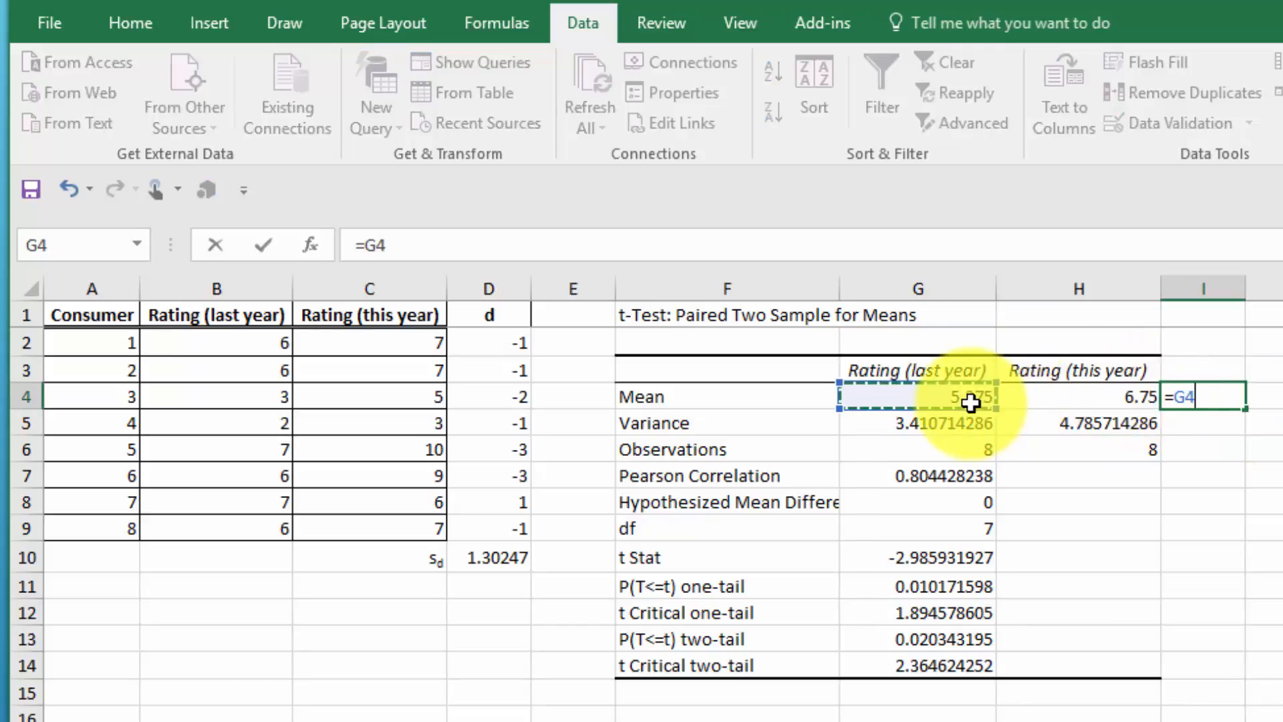
type("-")
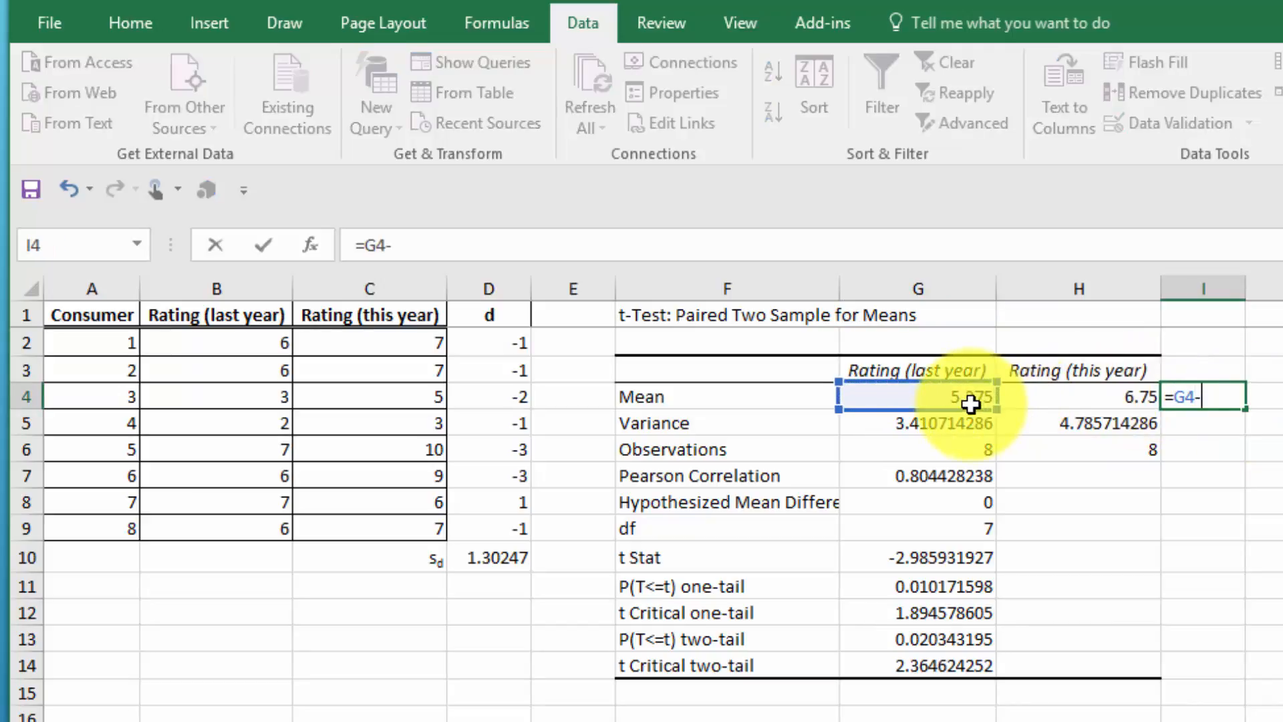
left_click(1082, 409)
key("Return")
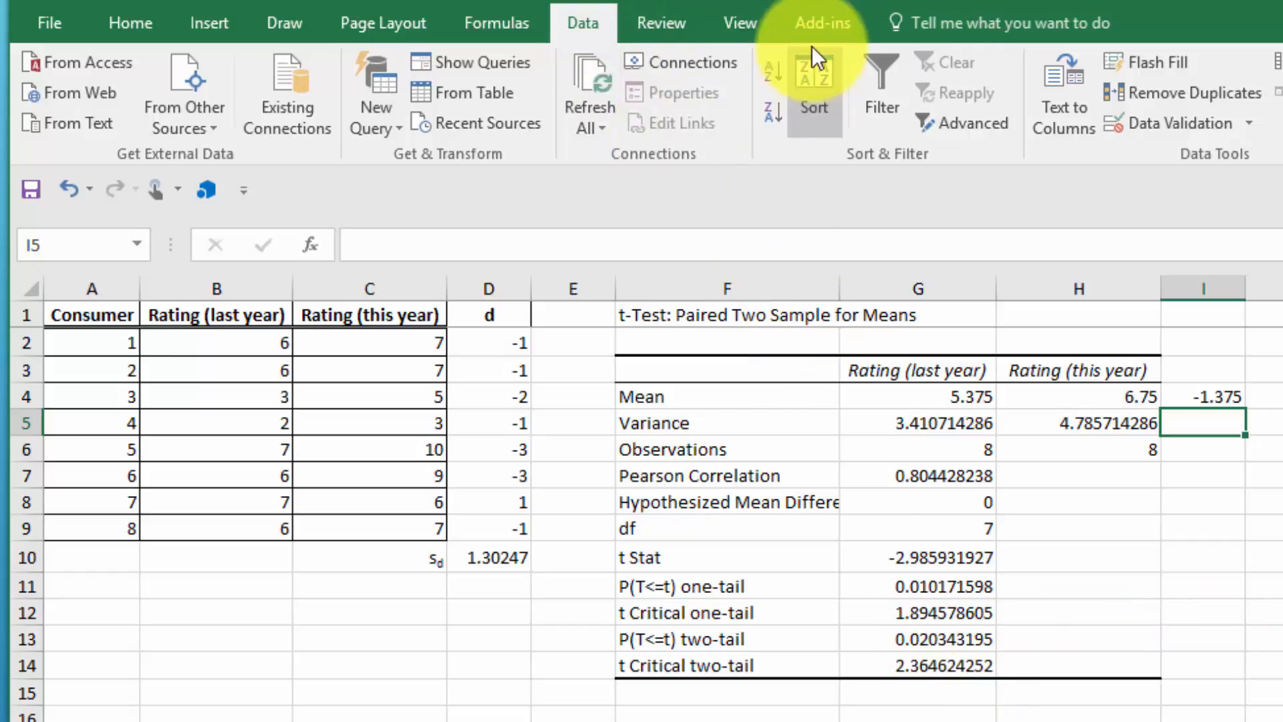
Start PHStat's Paired t Test for two samples of summarized data, moving its dialog clear of the differences column.
left_click(818, 25)
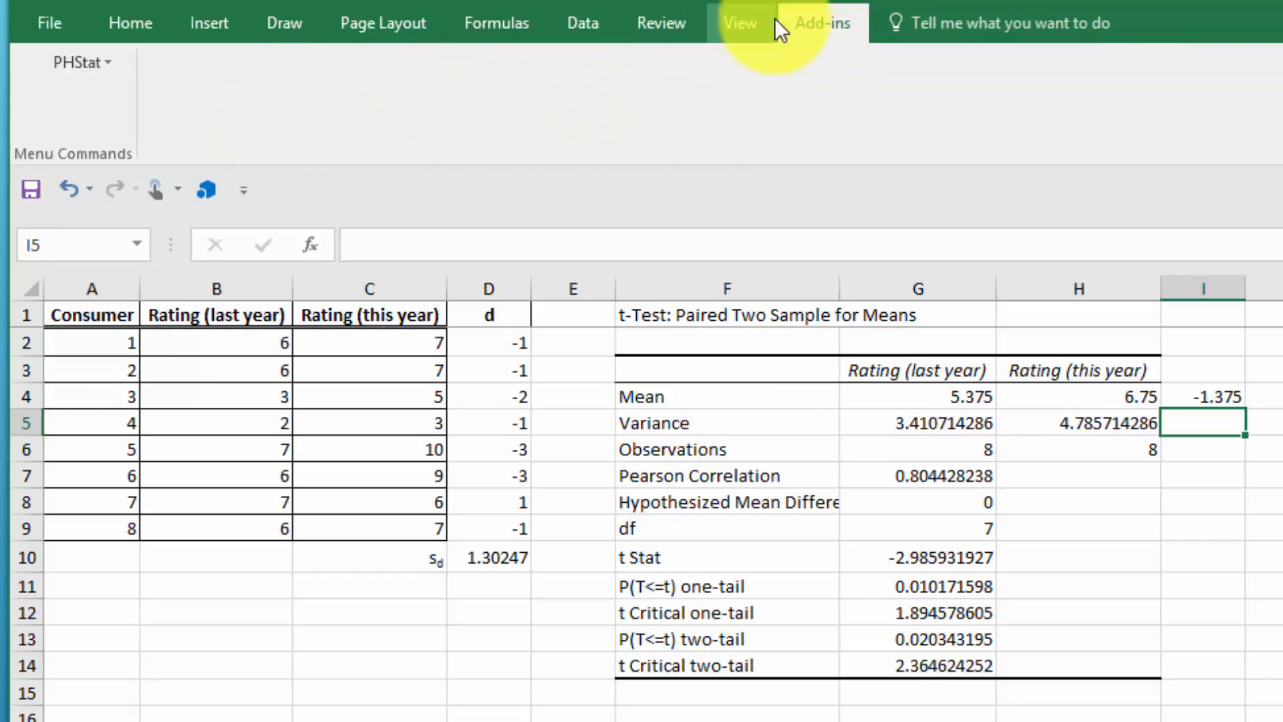
left_click(111, 61)
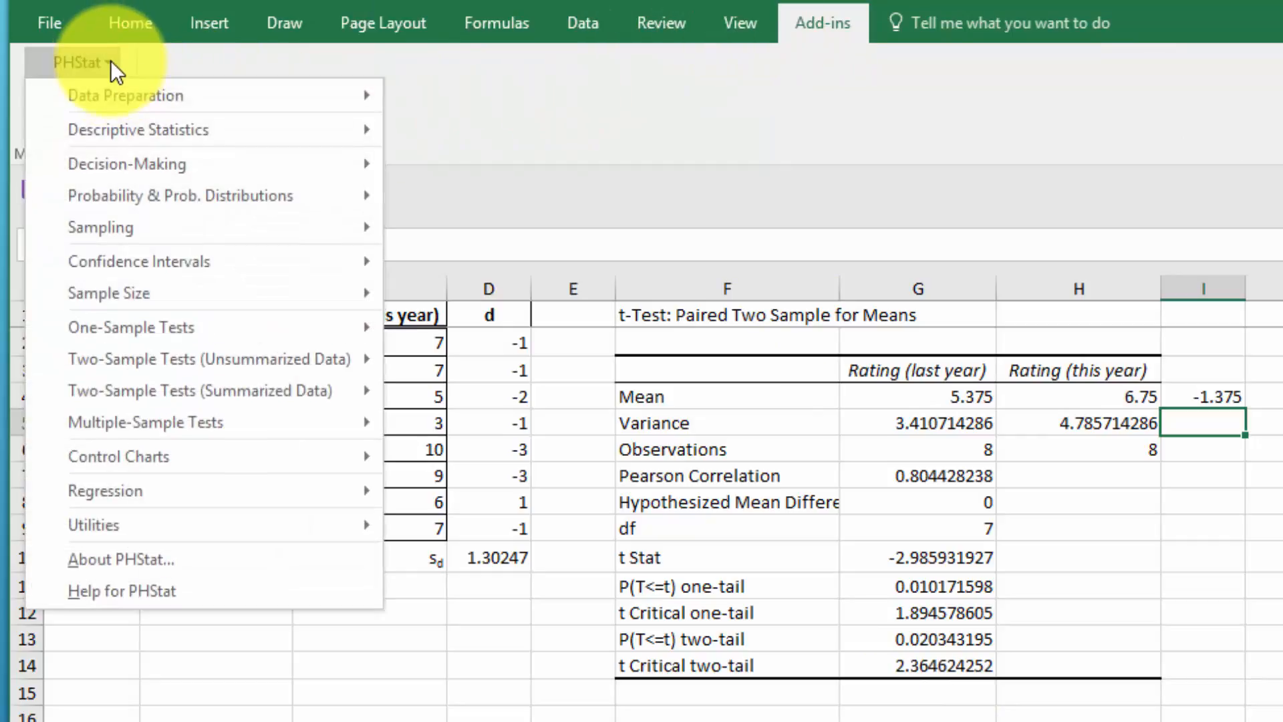
mouse_move(213, 380)
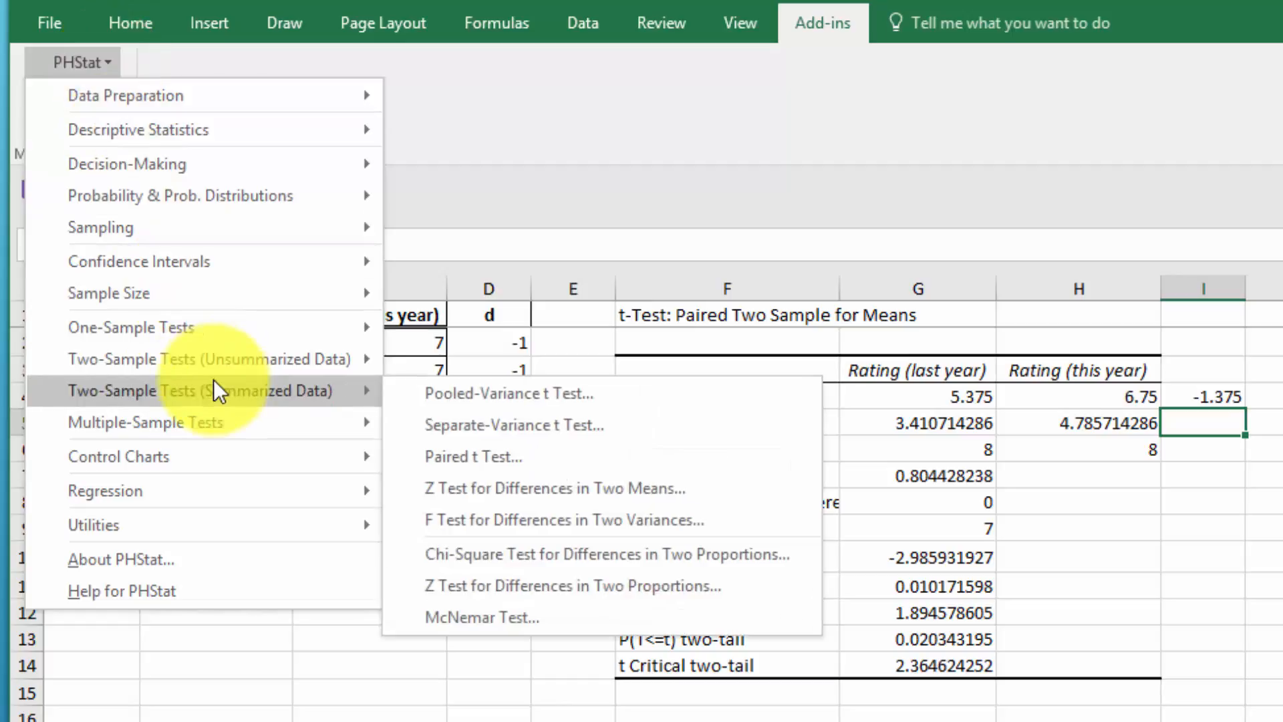
left_click(495, 456)
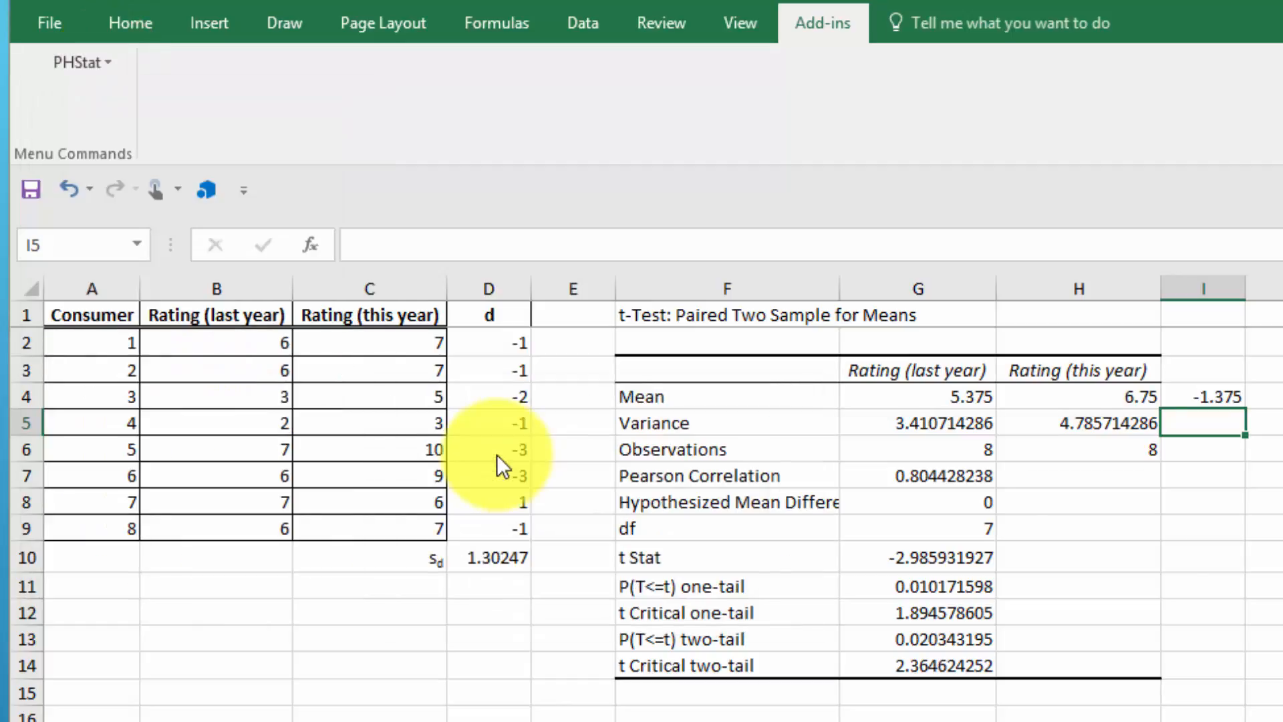
left_click_drag(964, 436, 813, 239)
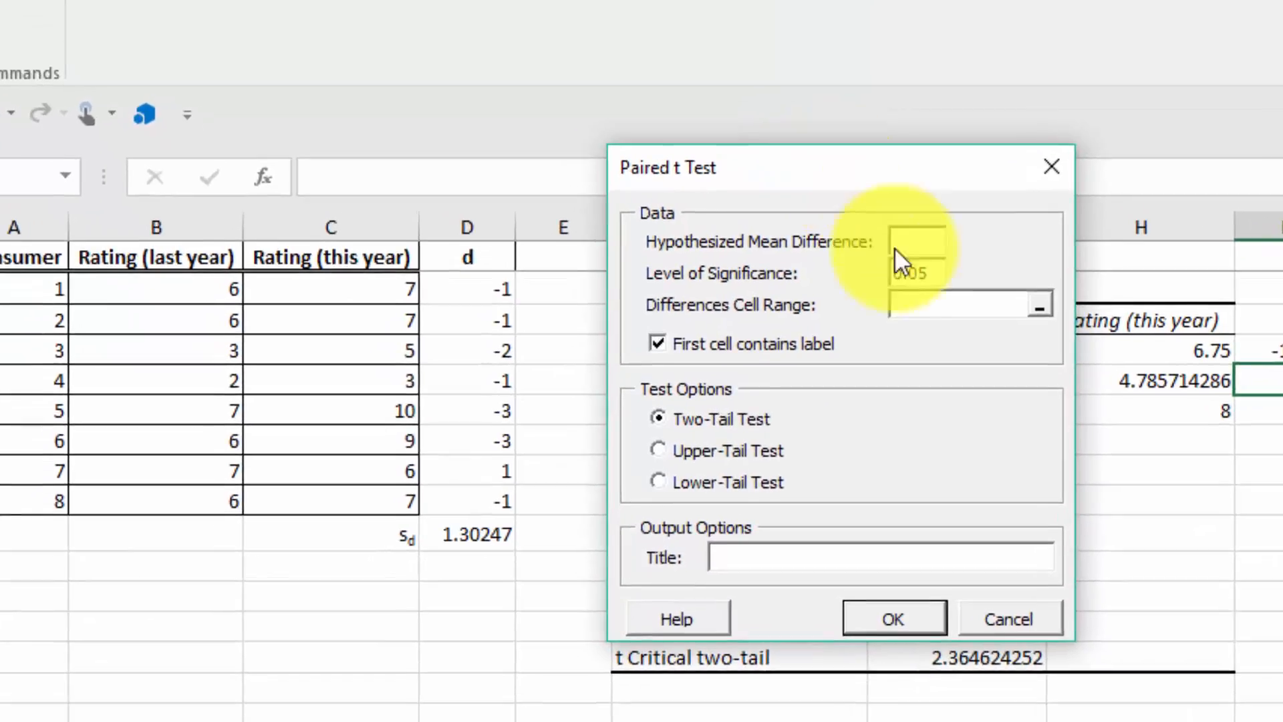
Set the hypothesized mean difference to 0 and the differences cell range to $D$1:$D$9, and run the two-tail paired t-test.
left_click(906, 292)
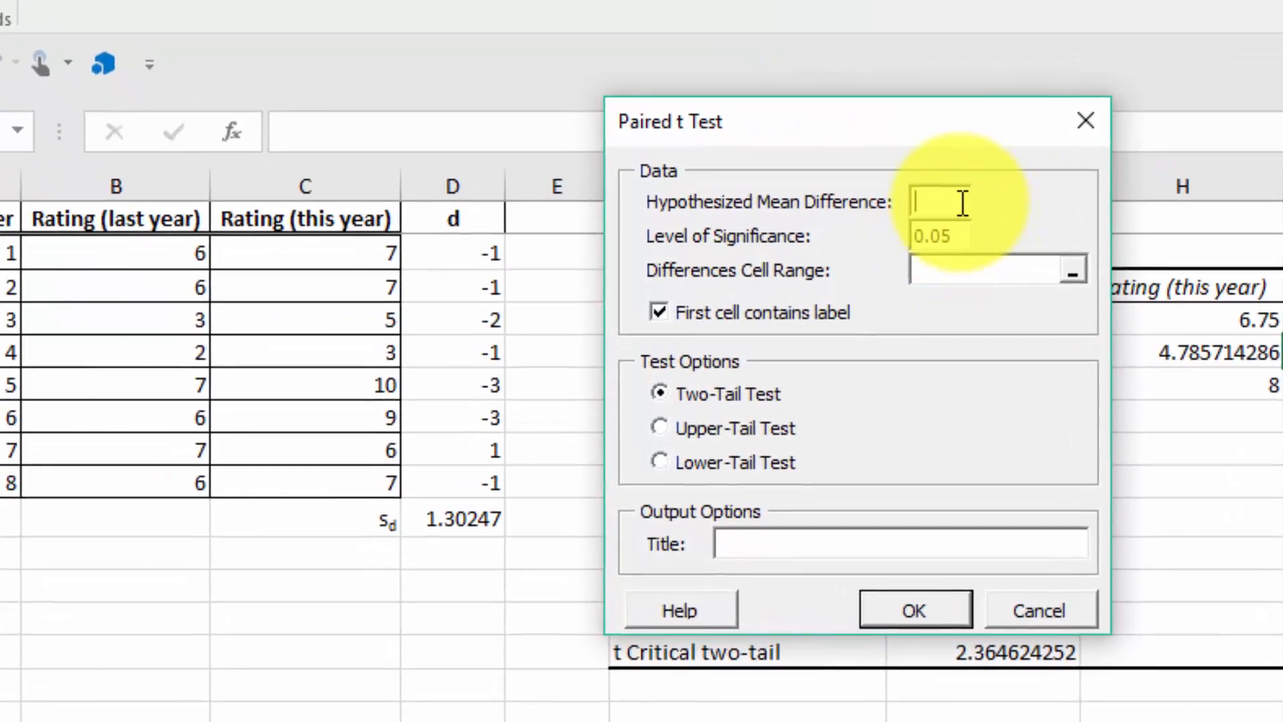
type("0")
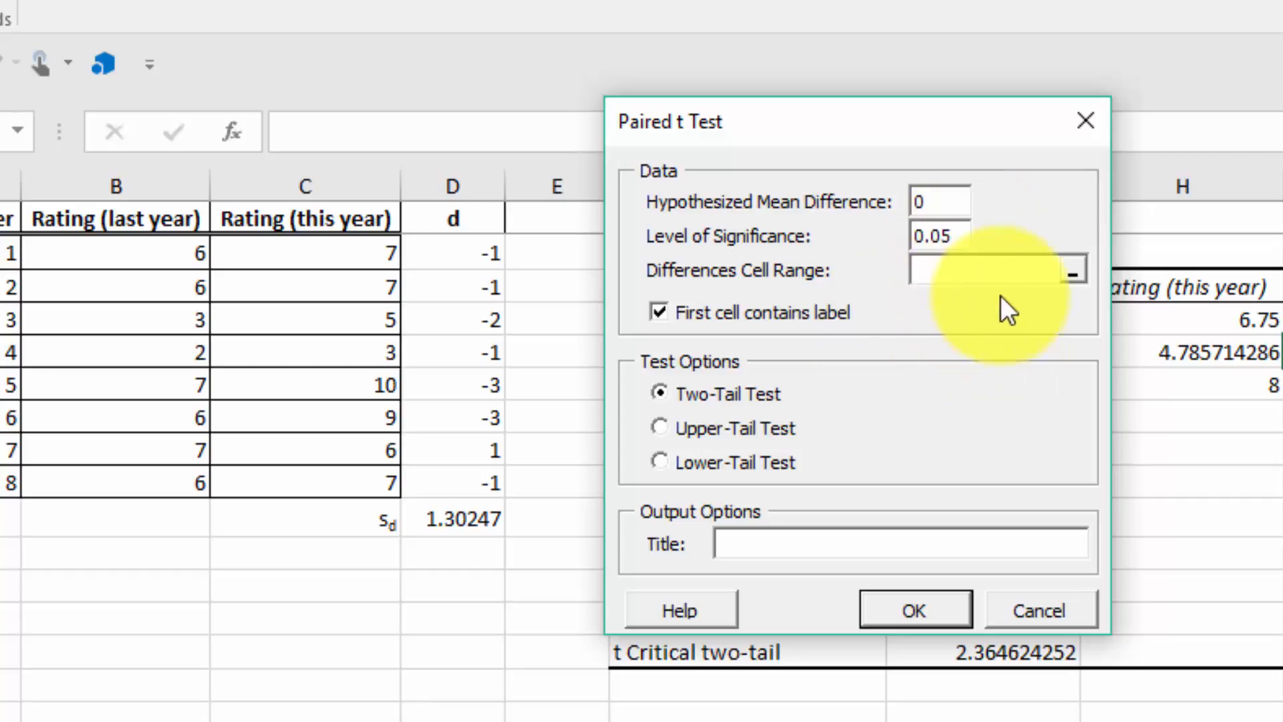
left_click(1077, 274)
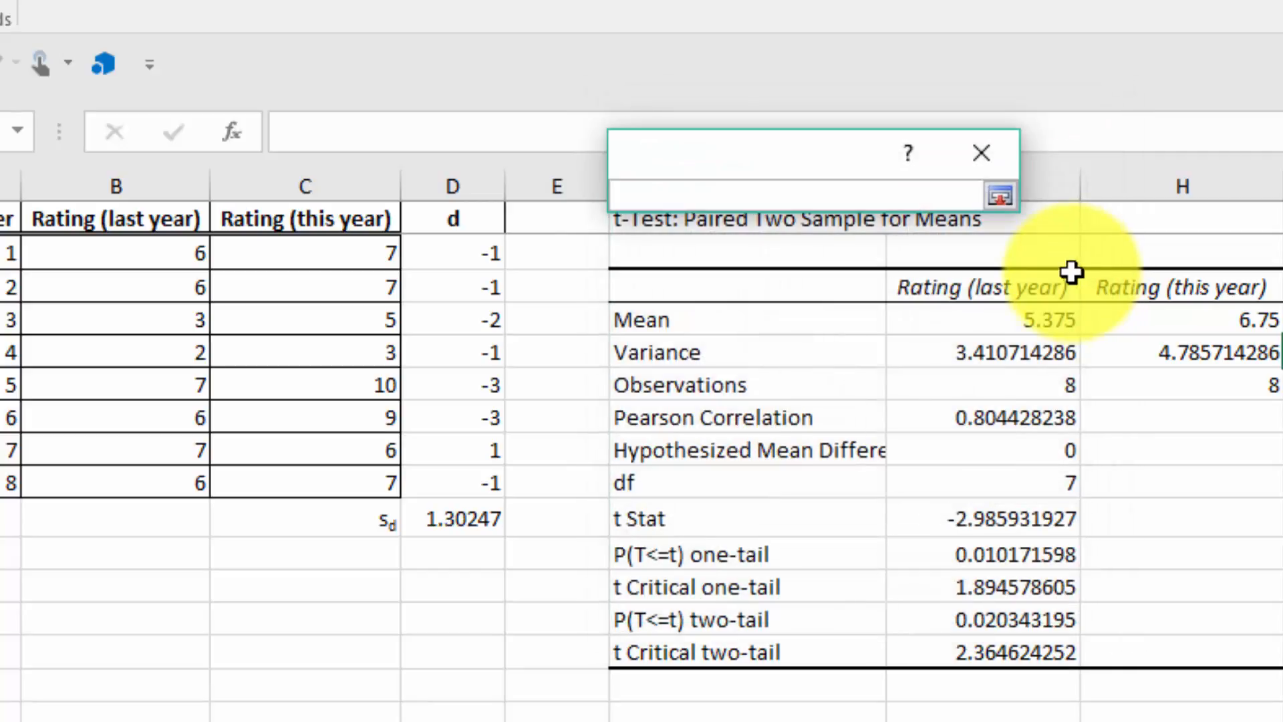
left_click_drag(467, 214, 466, 489)
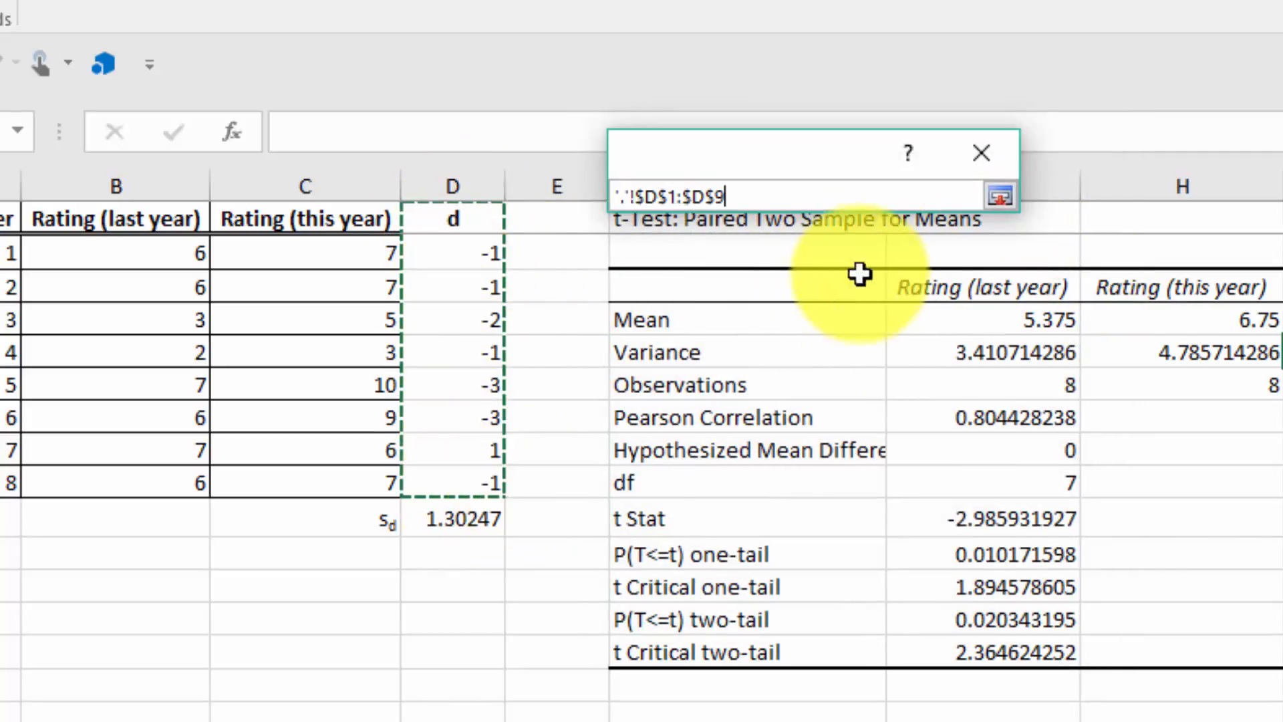
left_click(1001, 197)
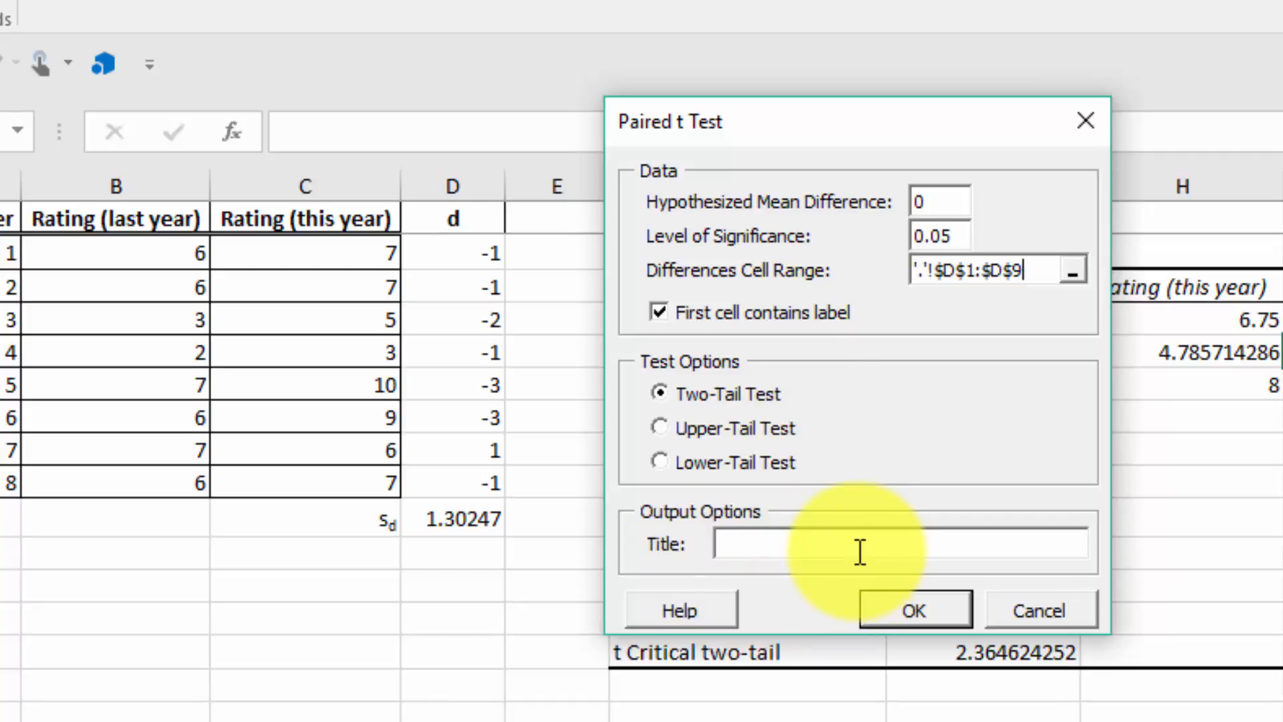
left_click(917, 605)
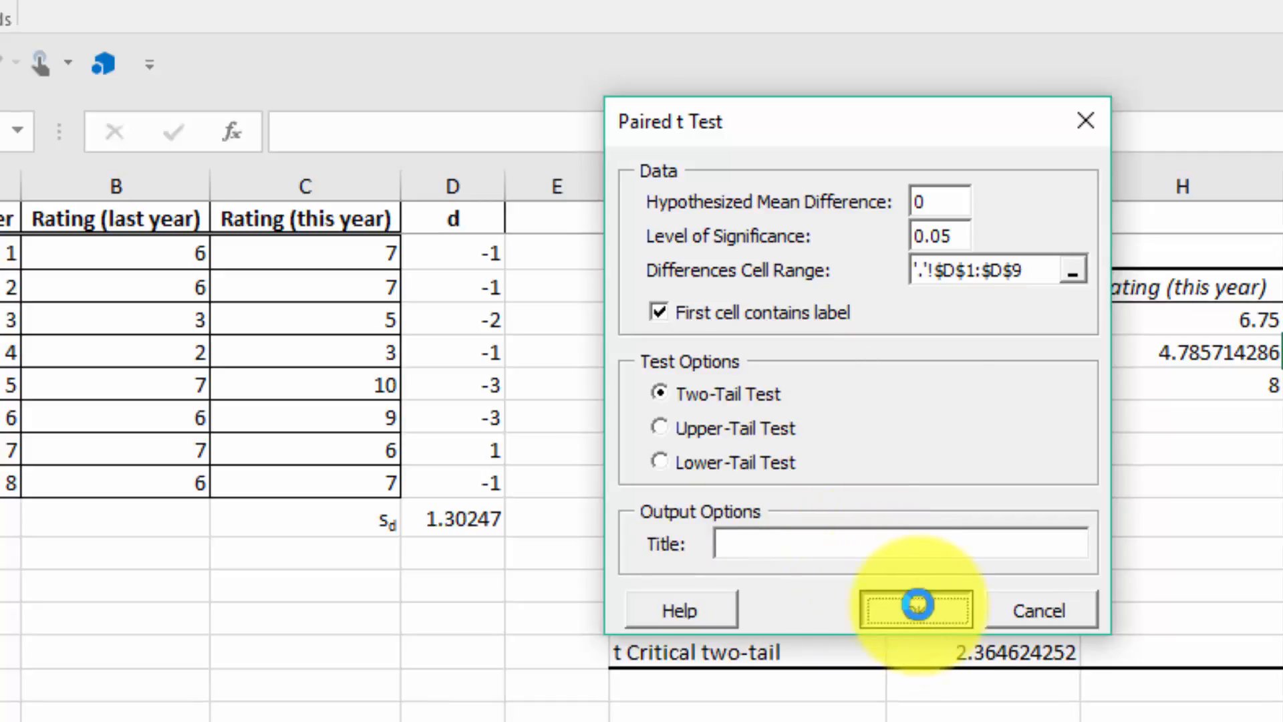